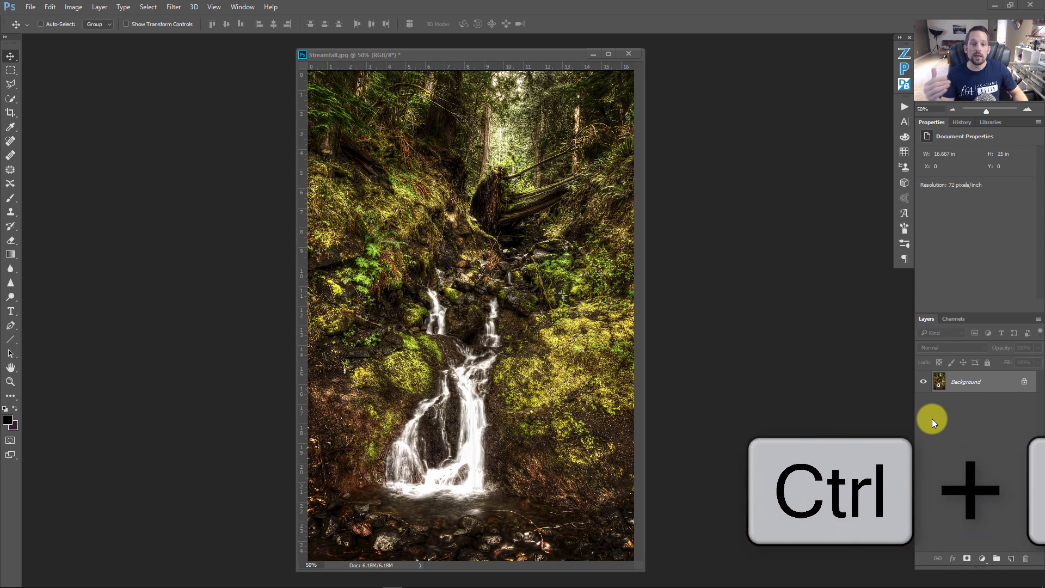
# Step: Add an empty Curves 1 layer, stamp all visible layers into Layer 1, and toggle its visibility
pyautogui.click(982, 560)
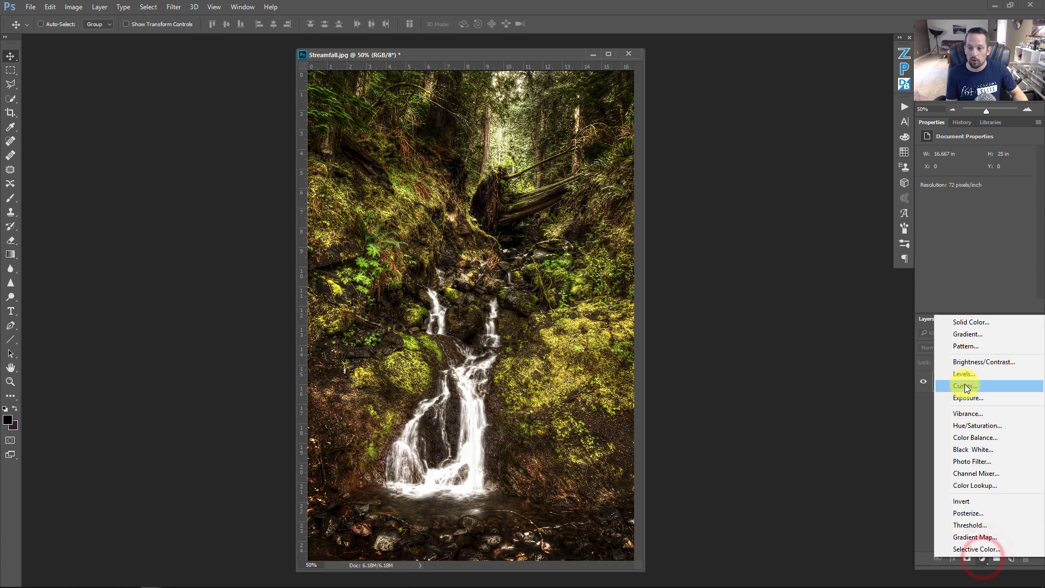
pyautogui.click(966, 384)
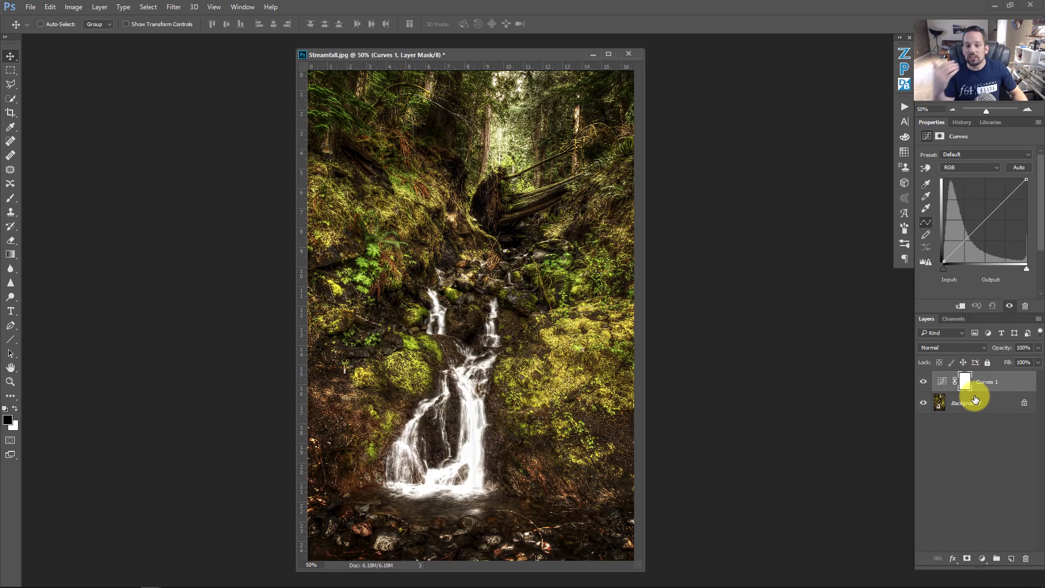
pyautogui.hotkey('ctrl', 'alt', 'shift', 'e')
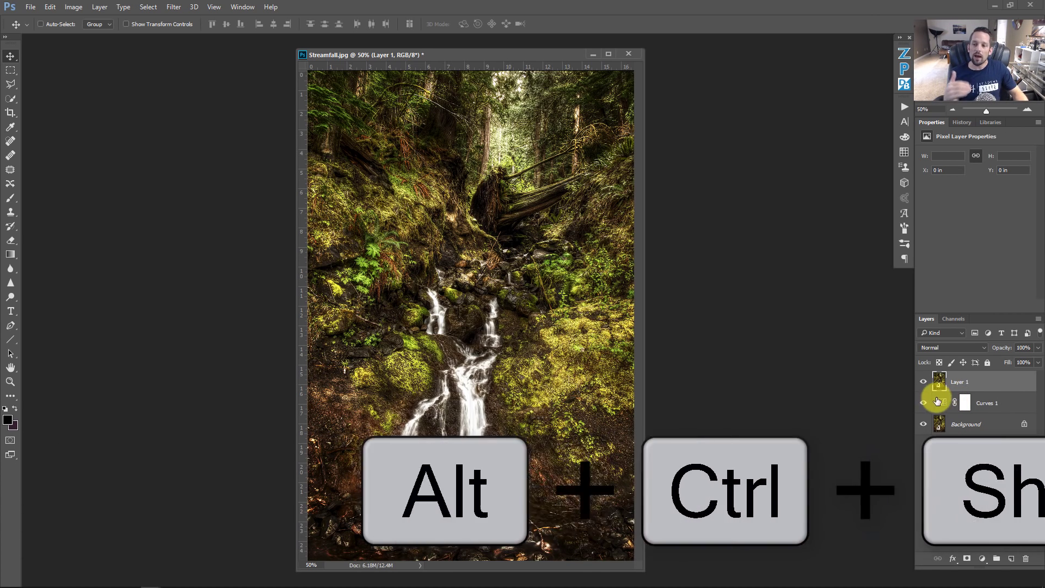
pyautogui.click(923, 382)
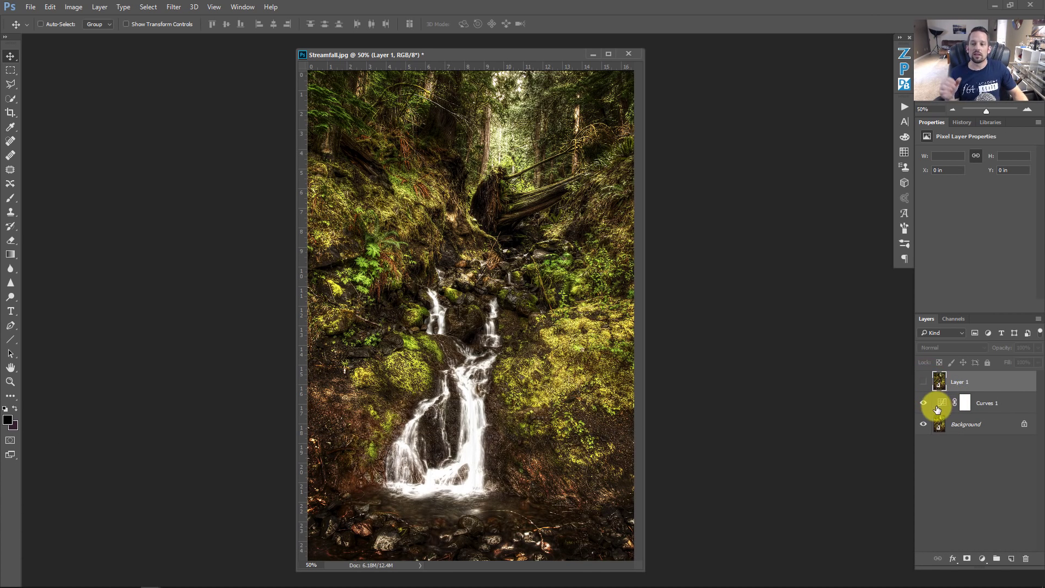
pyautogui.click(923, 382)
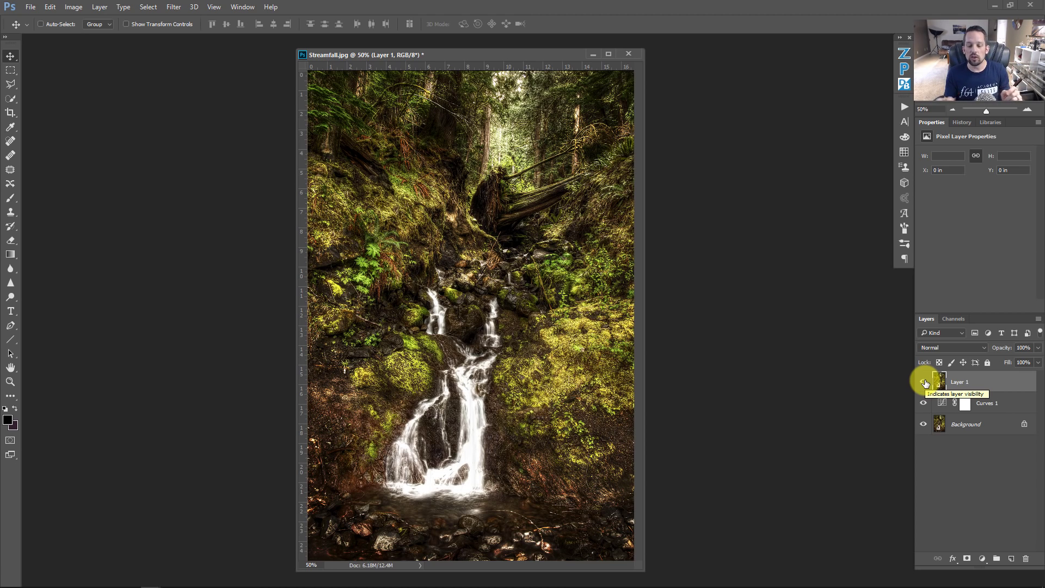
# Step: Invert Layer 1's colours with Ctrl+I to make a bluish-white negative
pyautogui.hotkey('ctrl', 'i')
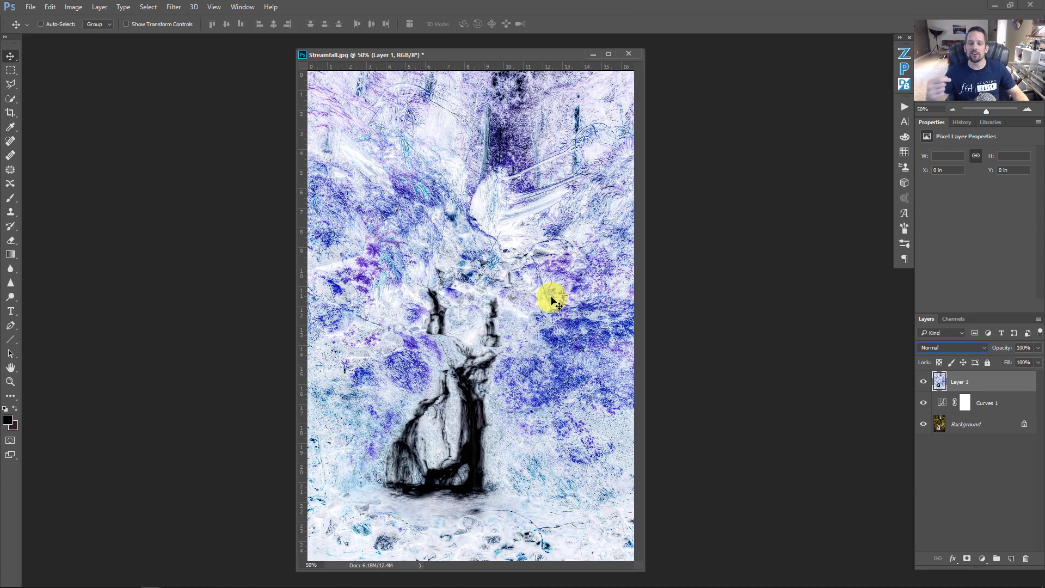
# Step: Change Layer 1's blend mode to Subtract
pyautogui.click(920, 346)
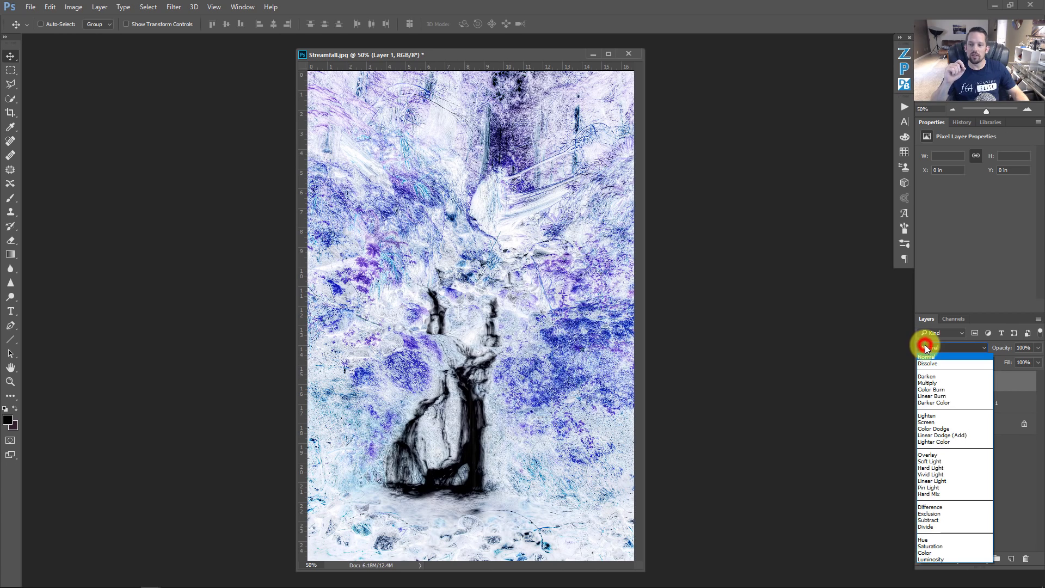
pyautogui.click(924, 520)
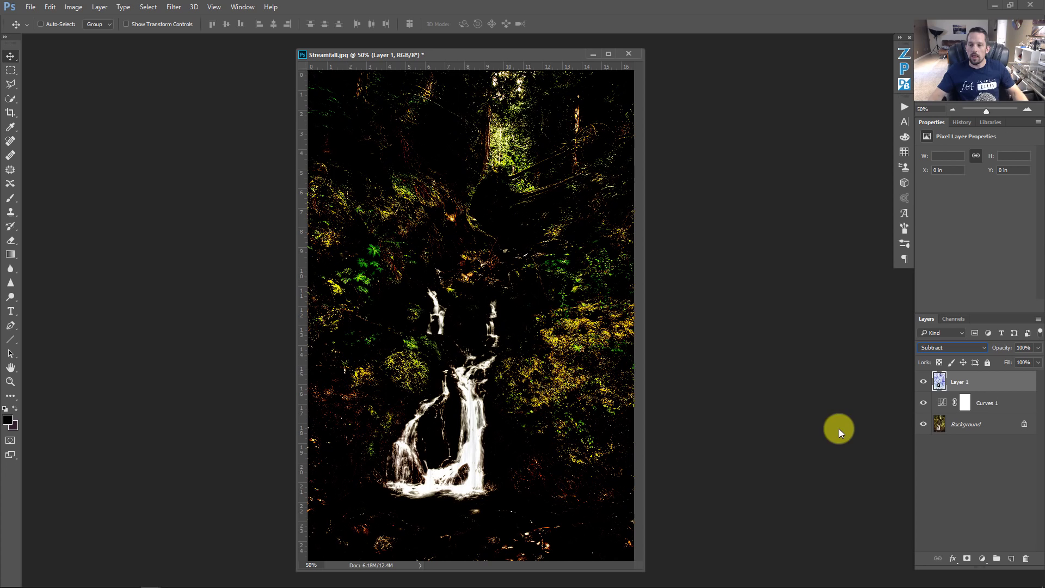
# Step: Drop Layer 1's opacity to about 15%, compare on and off, then settle near 39%
pyautogui.click(1038, 351)
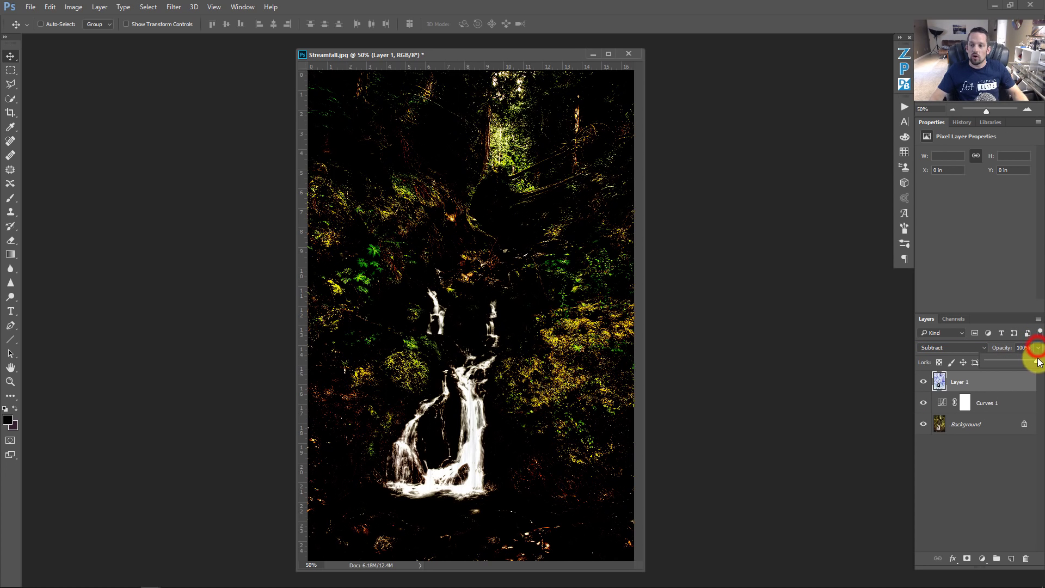
pyautogui.moveTo(1001, 356); pyautogui.dragTo(995, 357)
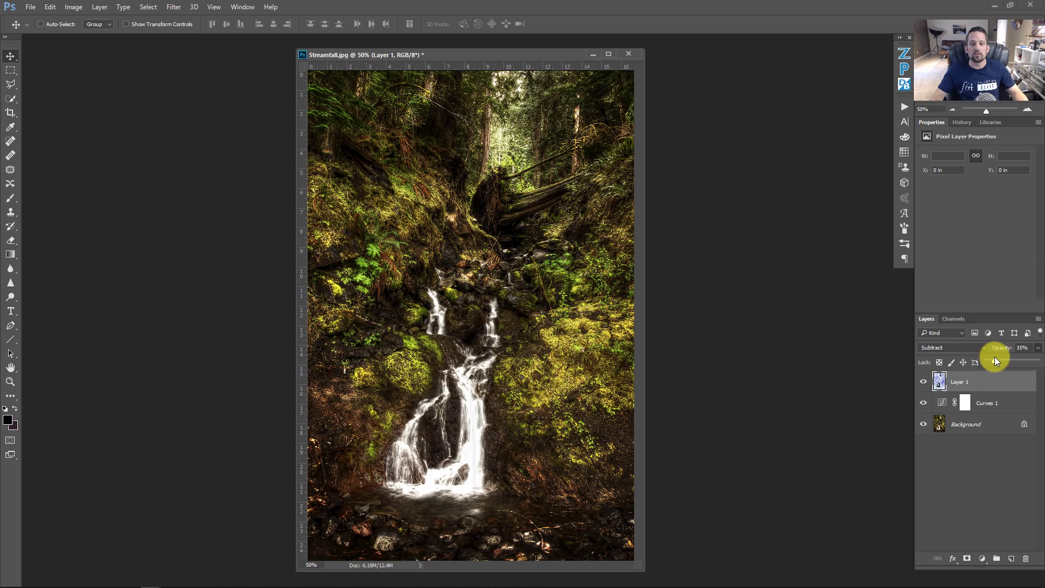
pyautogui.click(923, 382)
pyautogui.click(924, 382)
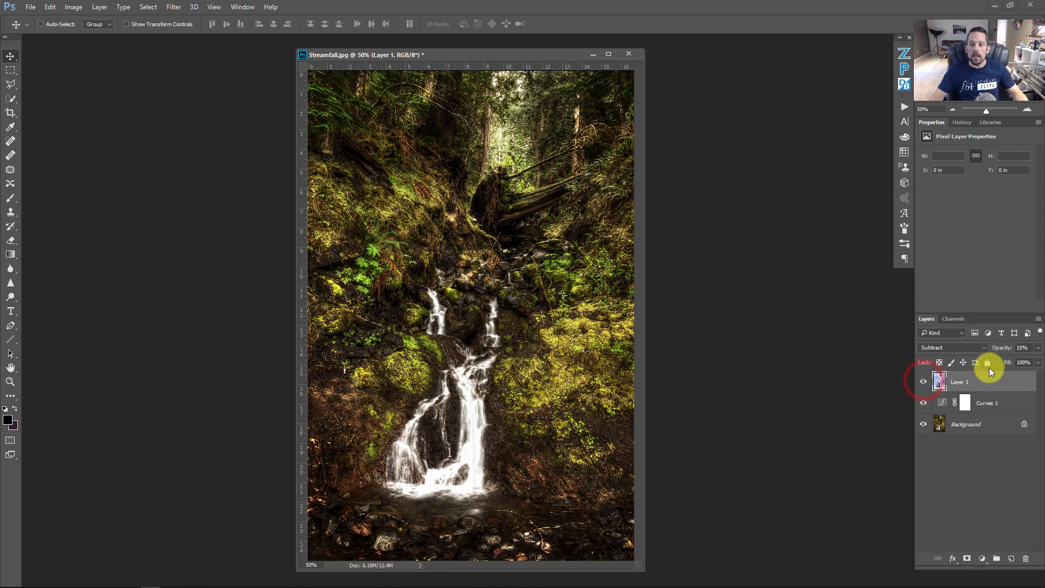
pyautogui.click(1038, 348)
pyautogui.moveTo(1004, 360); pyautogui.dragTo(1005, 361)
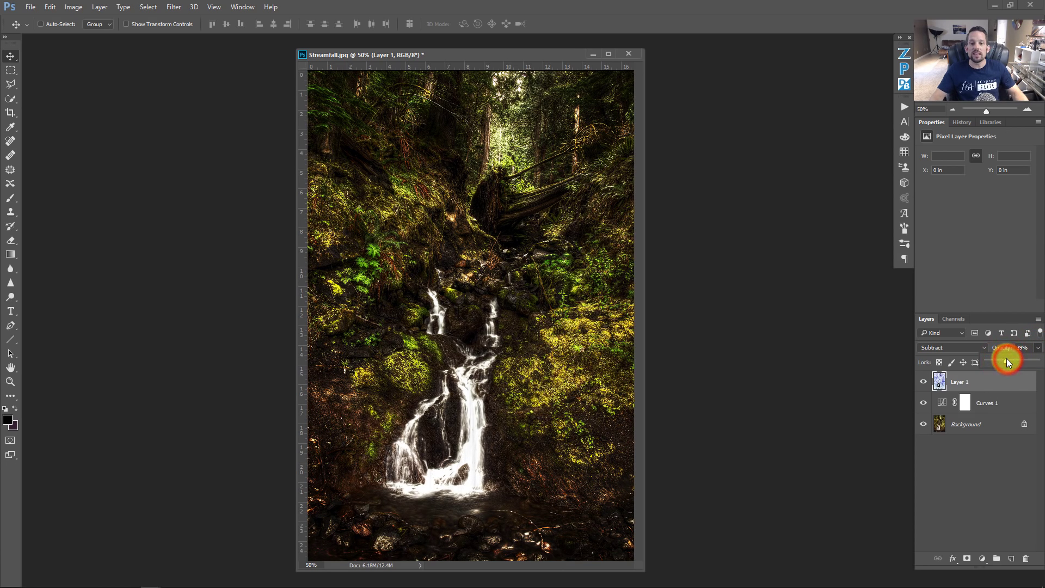
pyautogui.click(923, 381)
pyautogui.click(925, 380)
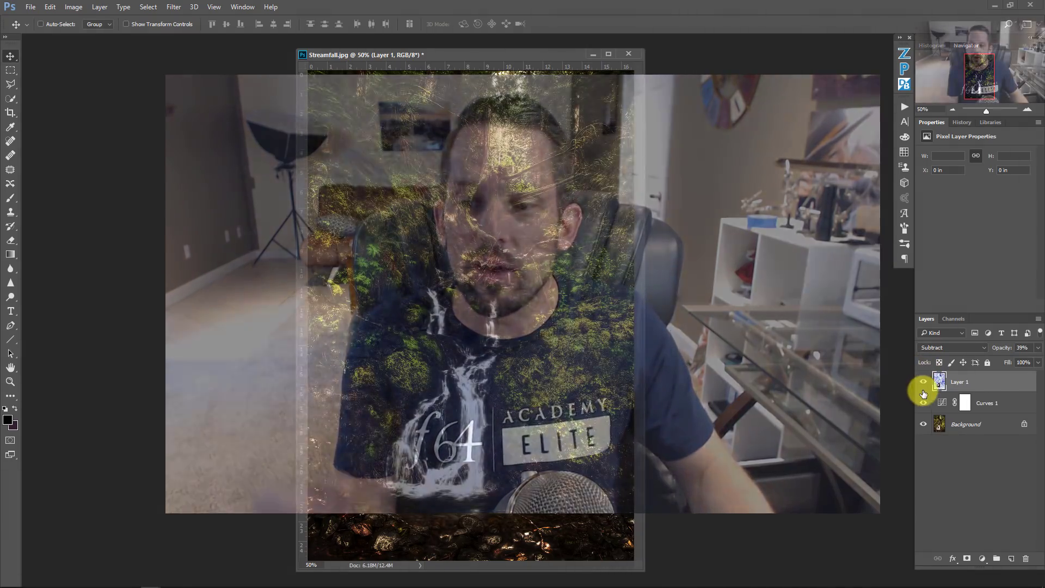
# Step: Compare the Subtract layer on and off zoomed into the ferns, then delete Layer 1 and Curves 1
pyautogui.click(920, 384)
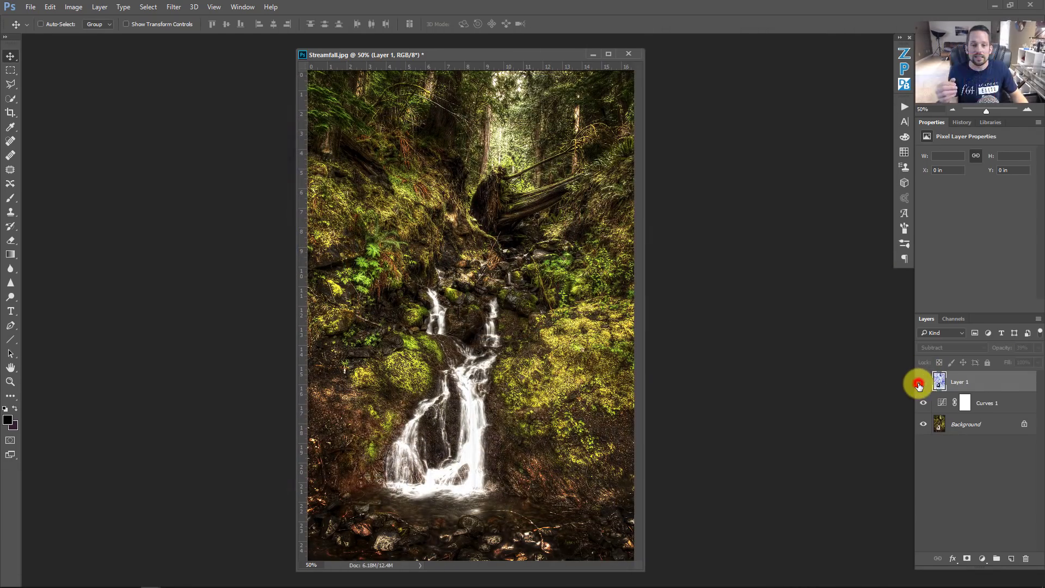
pyautogui.press('ctrl')
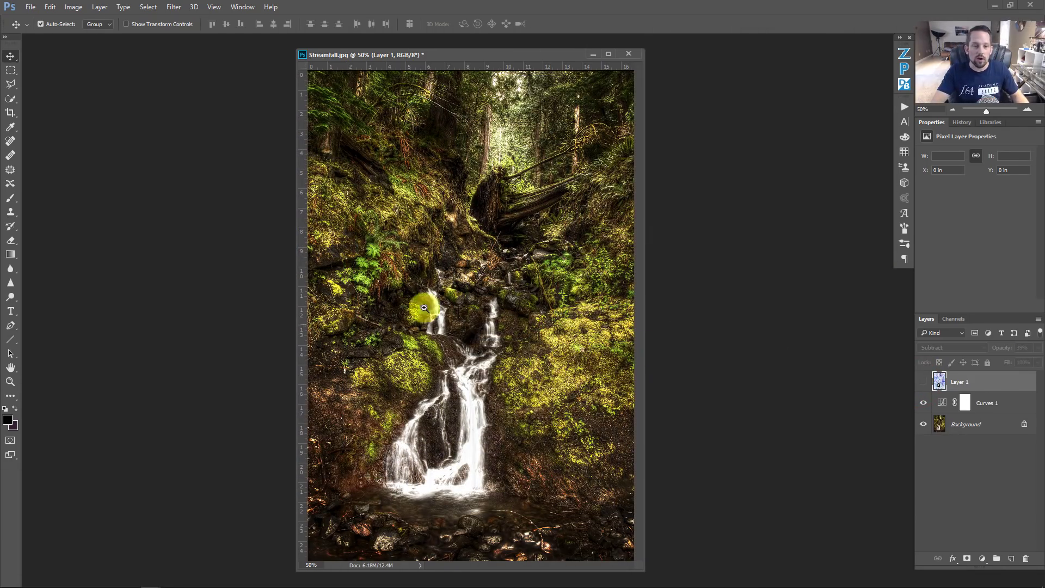
pyautogui.moveTo(424, 308); pyautogui.dragTo(523, 217)
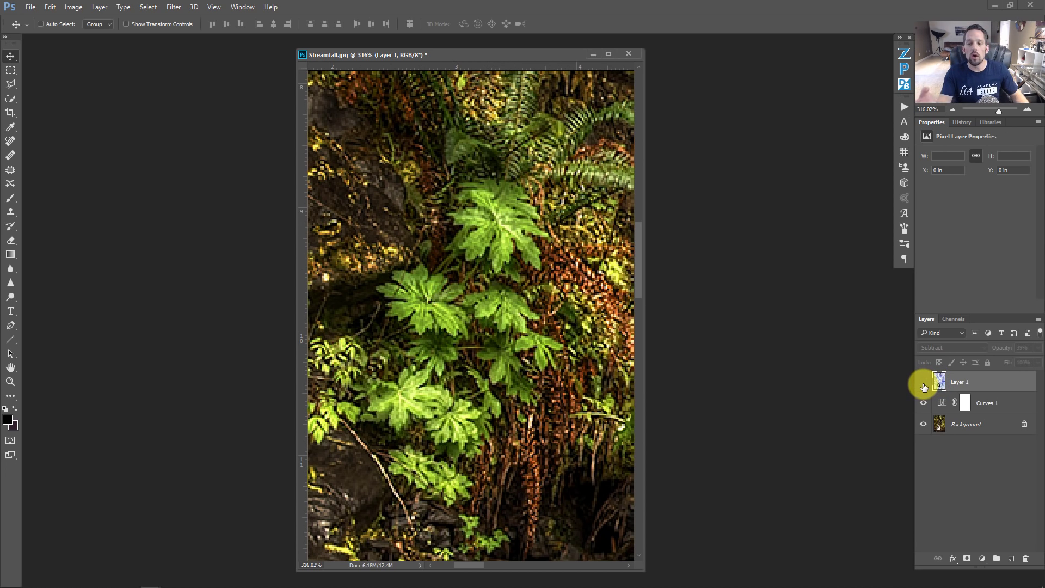
pyautogui.click(922, 383)
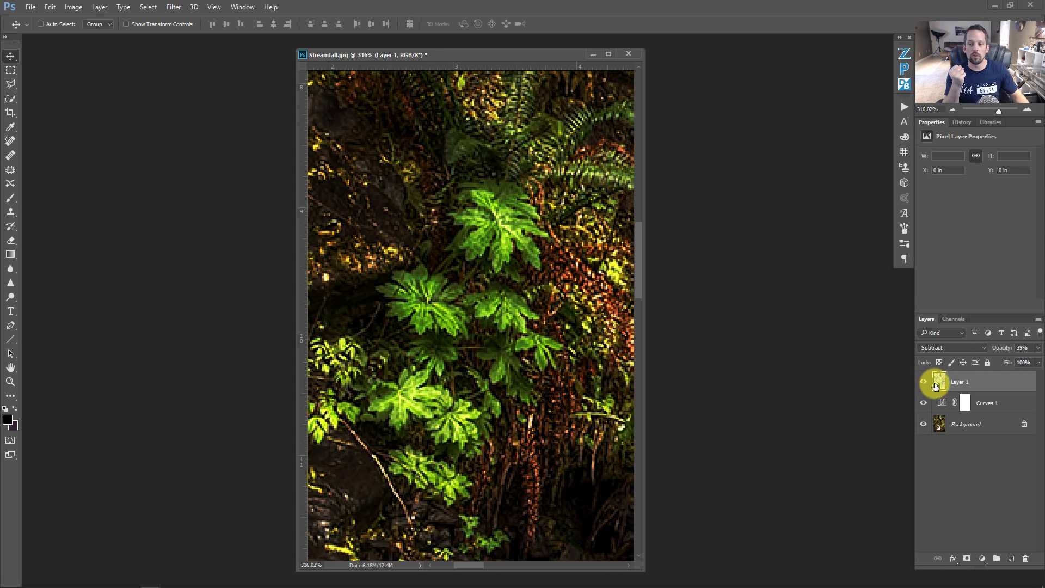
pyautogui.press('Delete')
pyautogui.press('Delete')
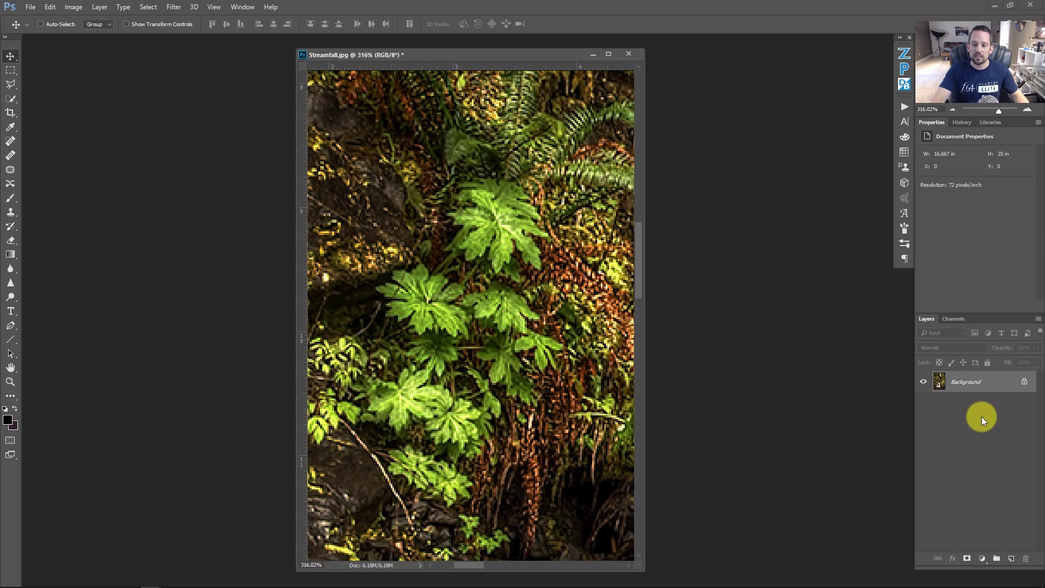
# Step: Fit the whole photo on screen and add an Invert 1 adjustment layer above the Background
pyautogui.hotkey('ctrl', '0')
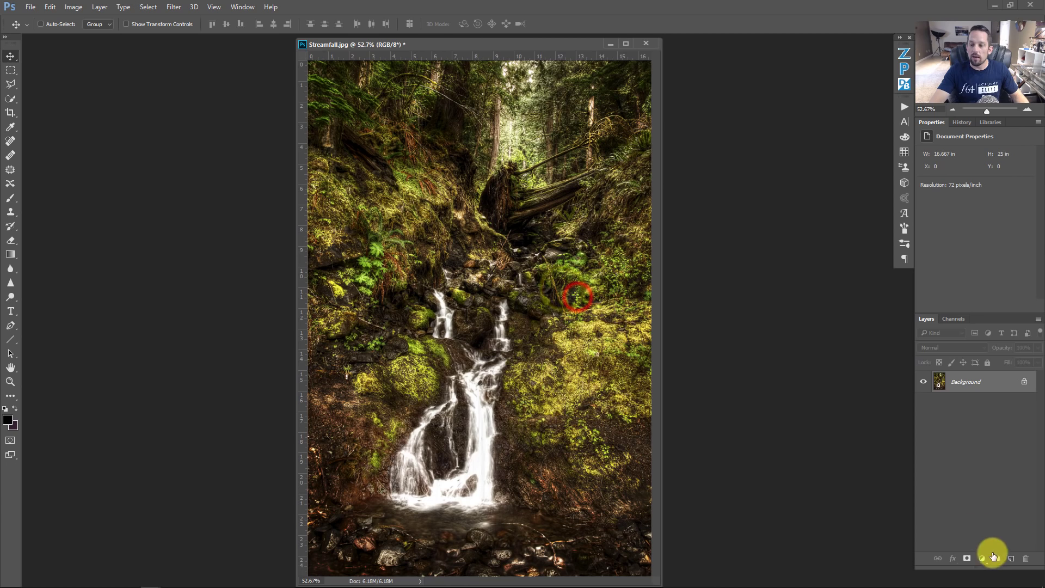
pyautogui.click(981, 559)
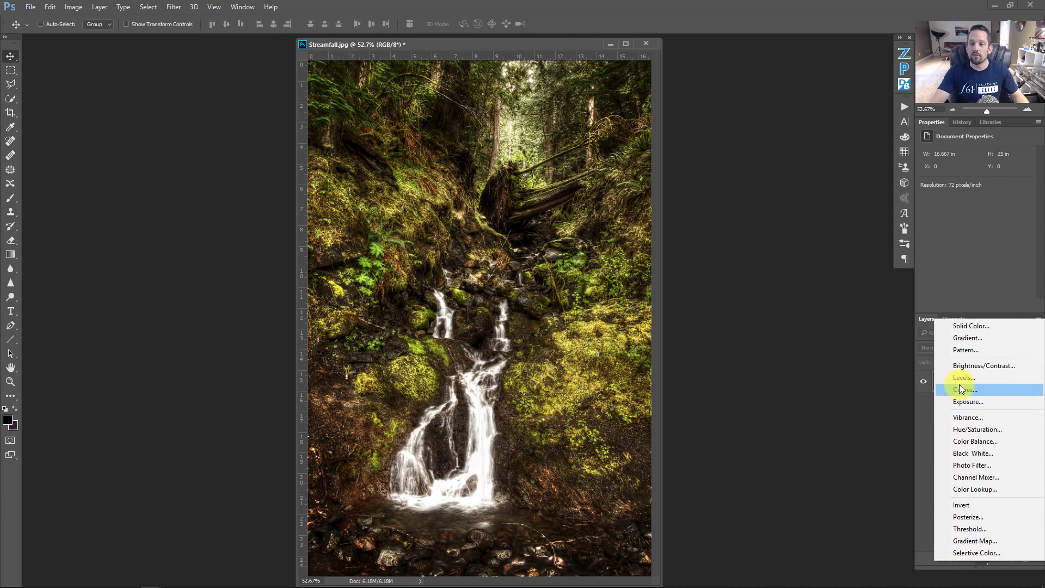
pyautogui.click(960, 505)
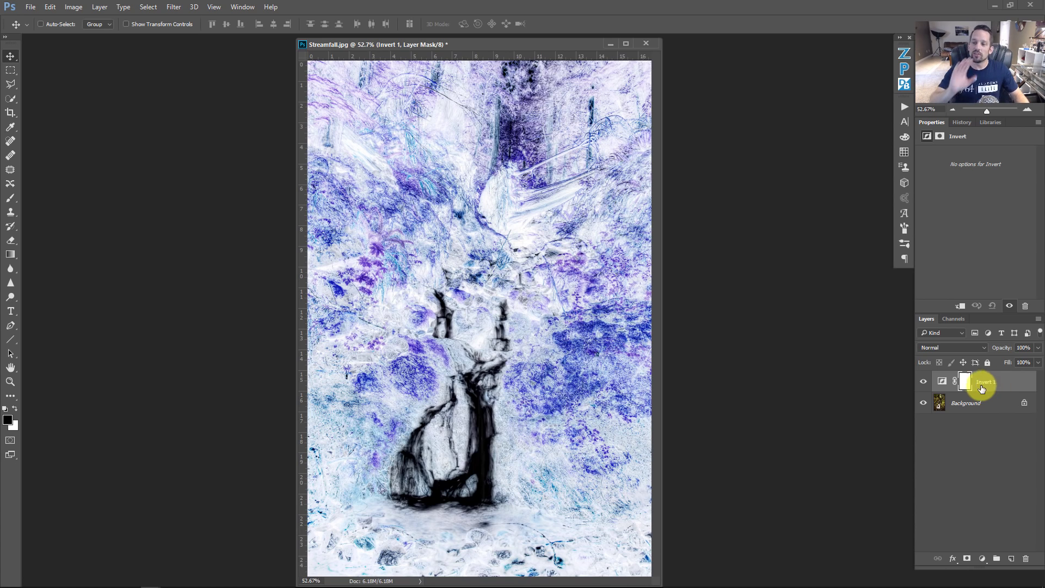
pyautogui.click(941, 349)
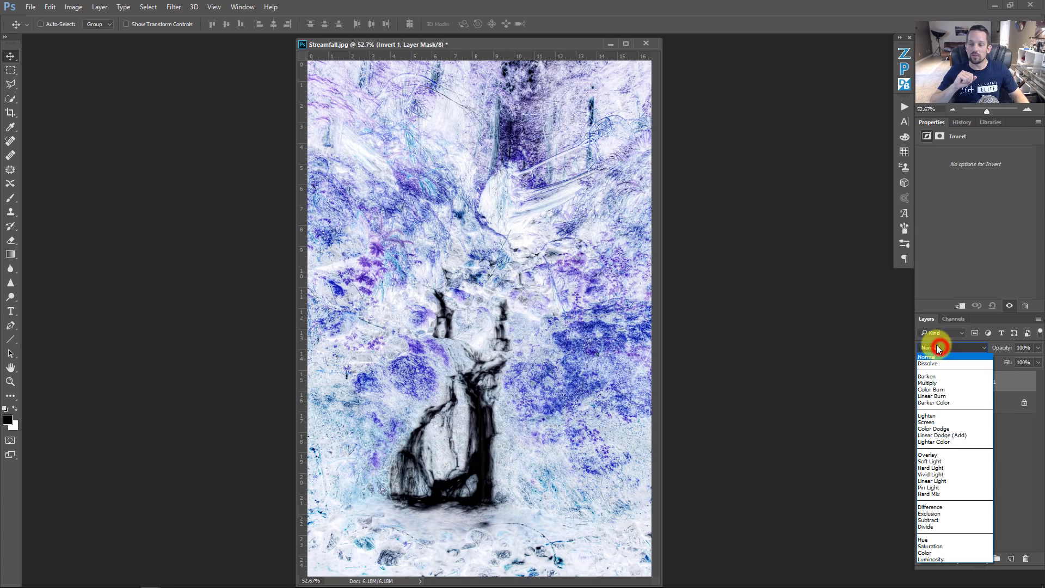
pyautogui.click(926, 521)
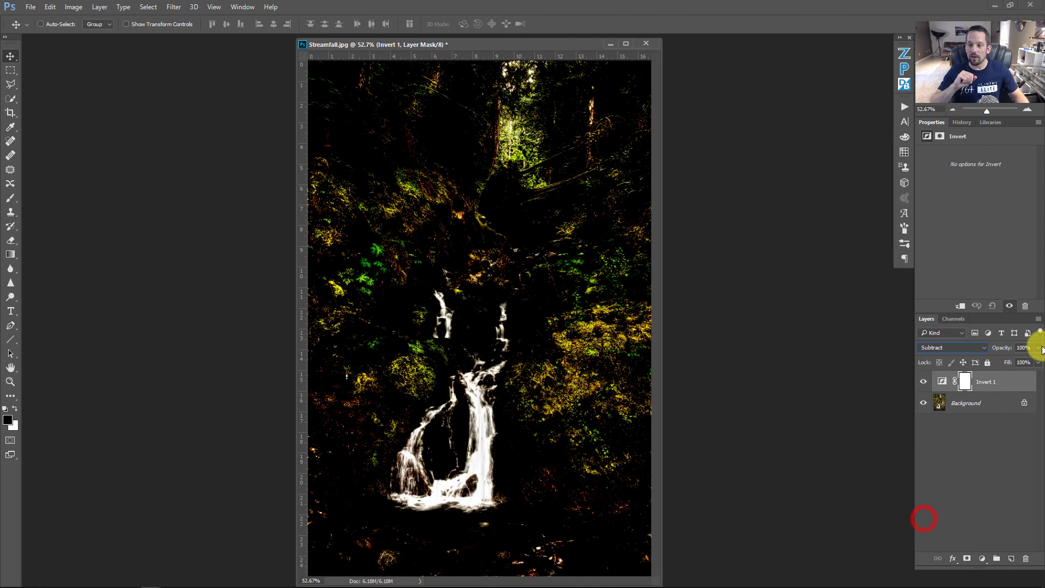
pyautogui.moveTo(1038, 352); pyautogui.dragTo(994, 361)
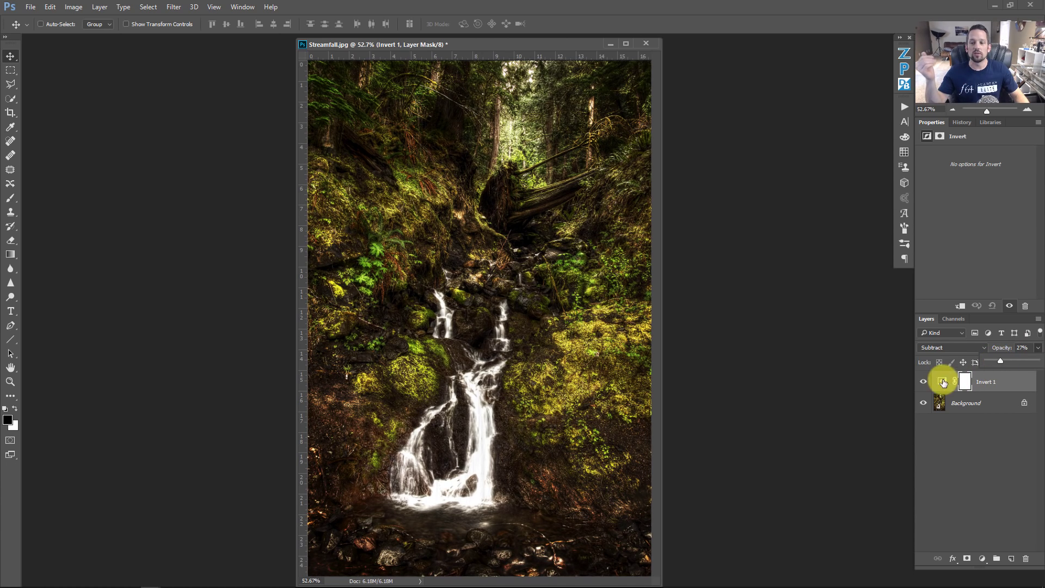
pyautogui.click(923, 382)
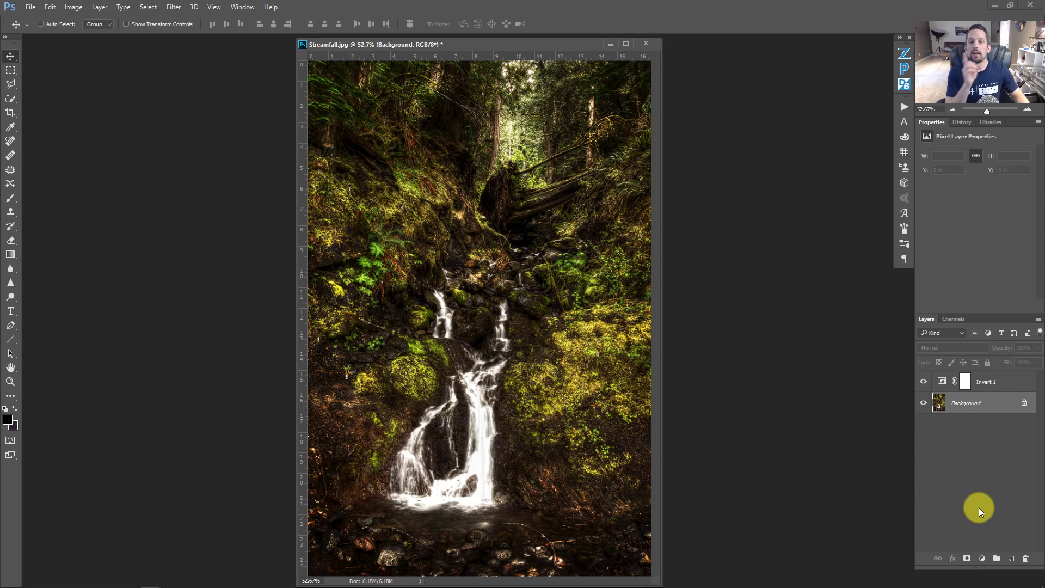
pyautogui.click(983, 559)
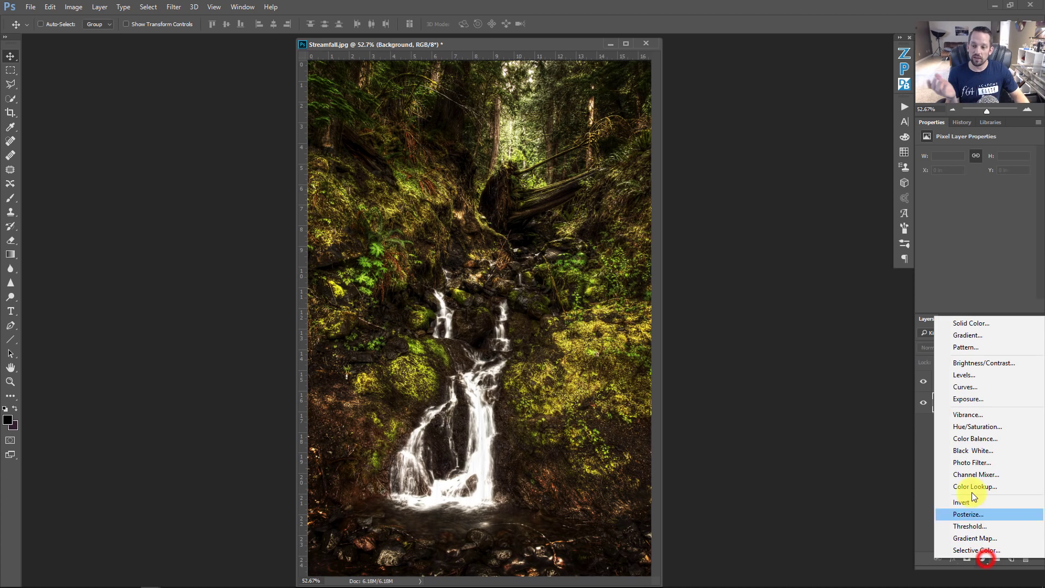
pyautogui.click(974, 426)
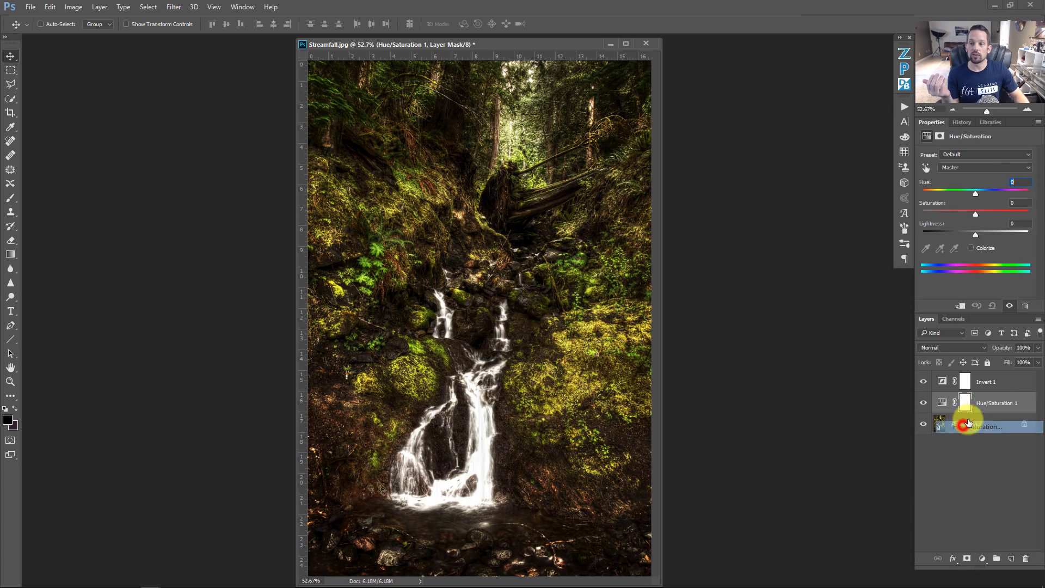
pyautogui.click(926, 167)
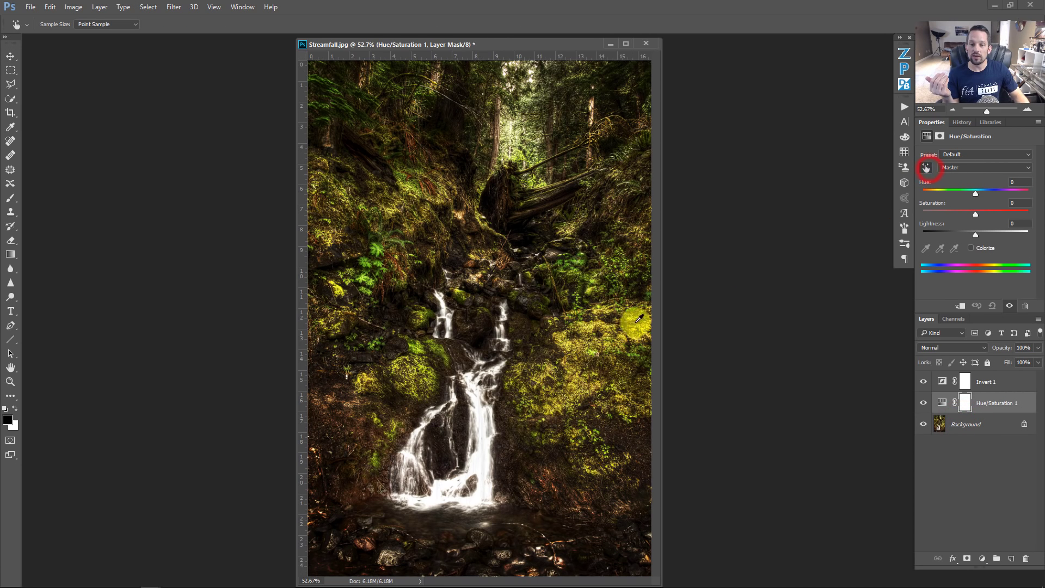
pyautogui.click(609, 332)
pyautogui.moveTo(984, 214)
pyautogui.mouseDown()
pyautogui.moveTo(959, 214)
pyautogui.moveTo(985, 214)
pyautogui.mouseUp()
pyautogui.moveTo(975, 194)
pyautogui.mouseDown()
pyautogui.moveTo(962, 193)
pyautogui.moveTo(977, 193)
pyautogui.mouseUp()
pyautogui.moveTo(941, 383); pyautogui.dragTo(942, 391)
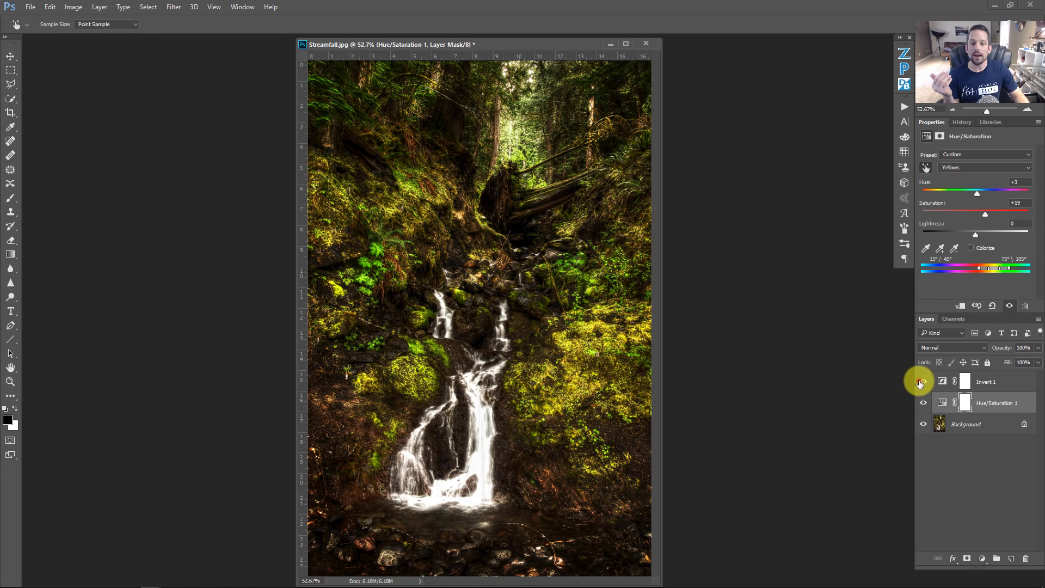
pyautogui.click(921, 381)
pyautogui.click(921, 381)
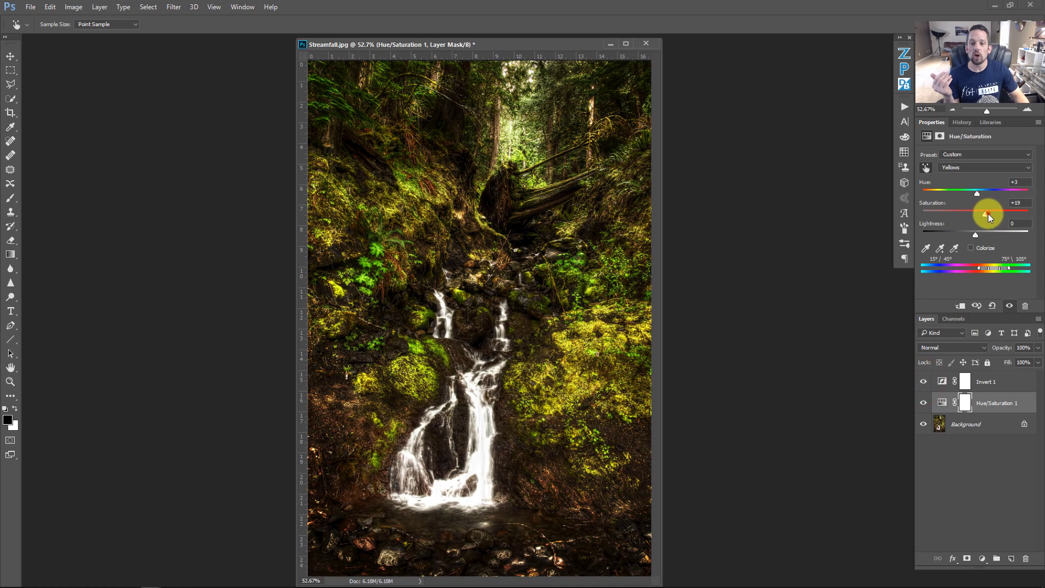
pyautogui.moveTo(986, 213); pyautogui.dragTo(964, 194)
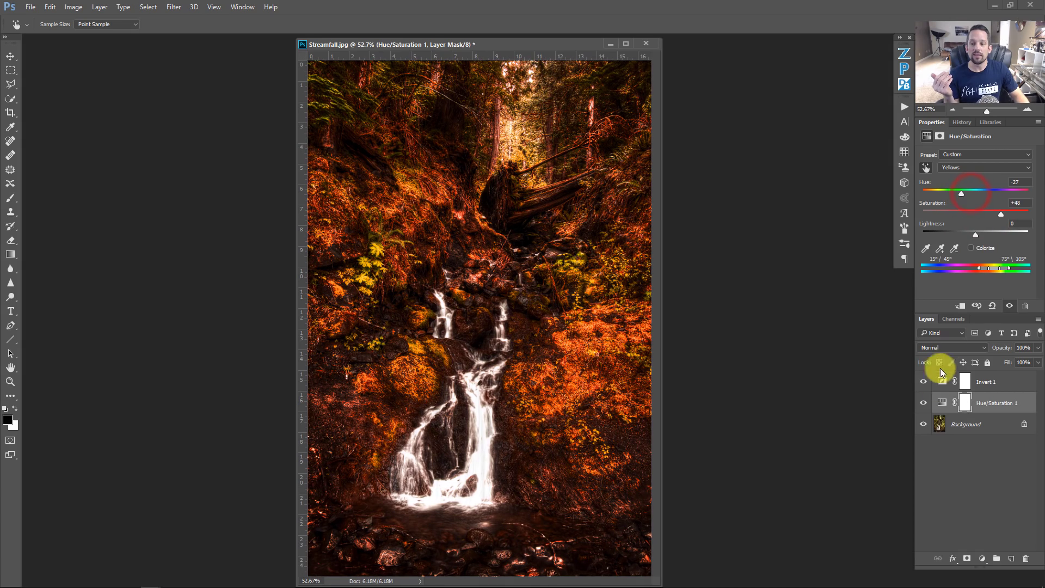
pyautogui.click(923, 381)
pyautogui.click(923, 382)
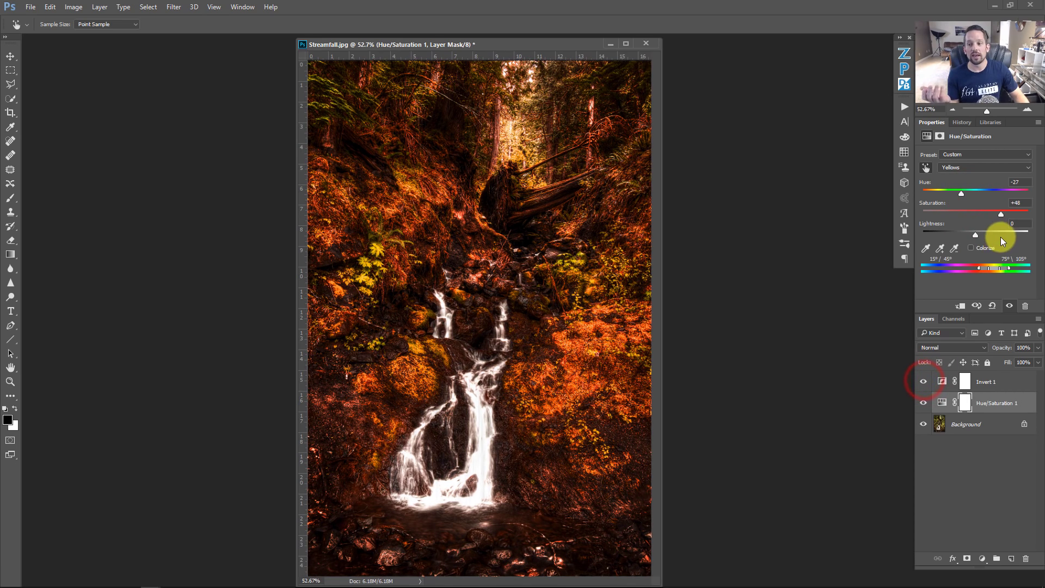
pyautogui.click(1019, 203)
pyautogui.write('0')
pyautogui.click(1012, 183)
pyautogui.write('0')
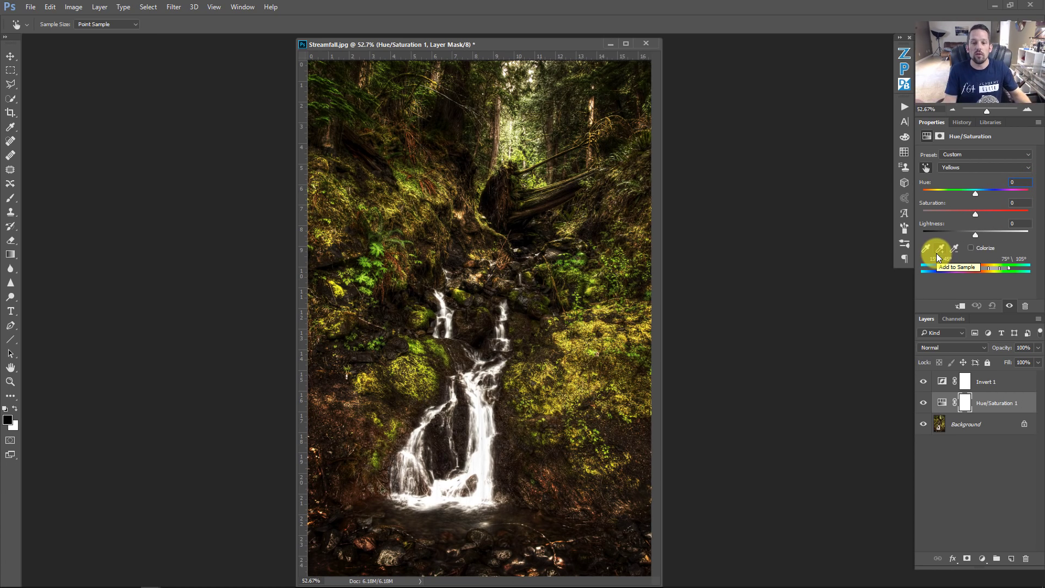
pyautogui.click(923, 381)
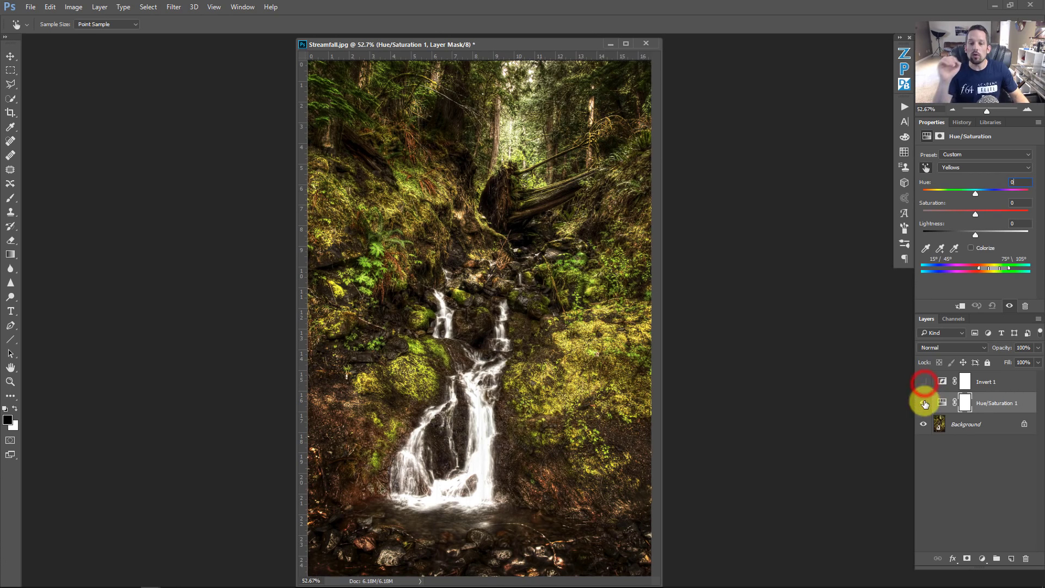
pyautogui.click(923, 403)
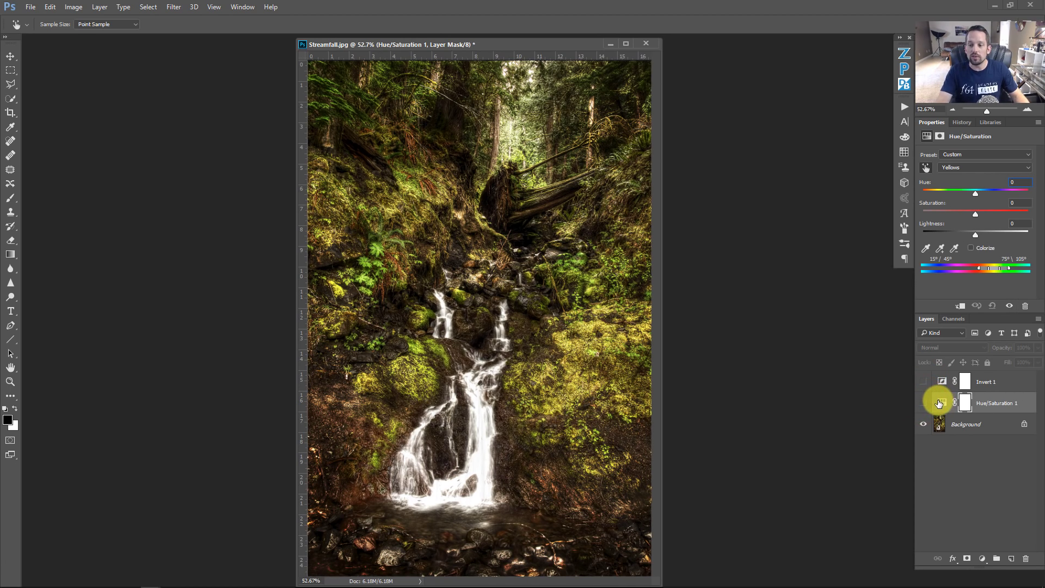
pyautogui.click(940, 402)
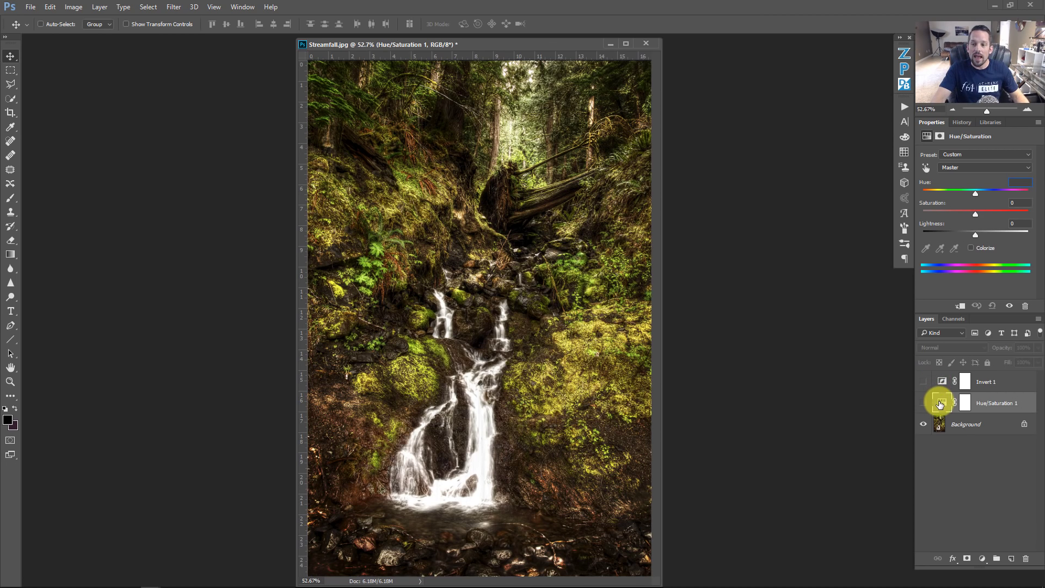
pyautogui.click(941, 403)
pyautogui.press('Return')
pyautogui.moveTo(941, 402); pyautogui.dragTo(1025, 558)
pyautogui.click(923, 382)
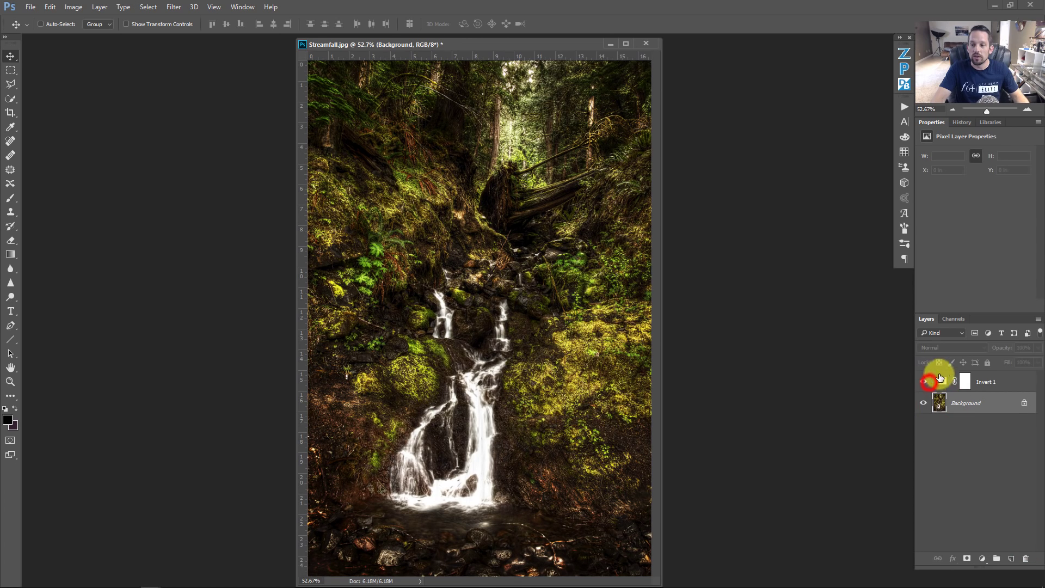
# Step: Preview Invert 1 at Normal blending and 100% opacity
pyautogui.click(1025, 348)
pyautogui.click(962, 383)
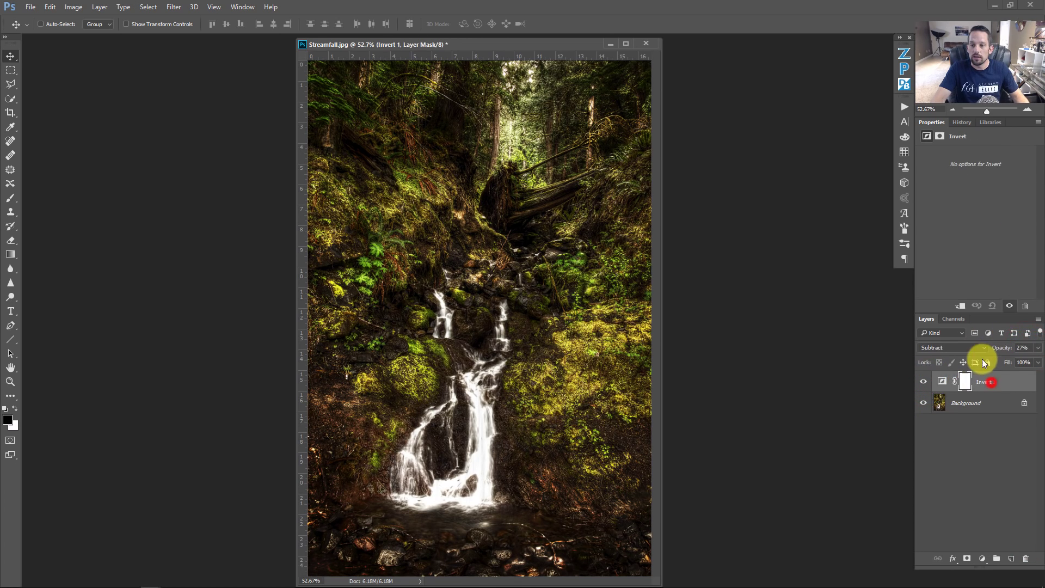
pyautogui.click(955, 347)
pyautogui.click(954, 353)
pyautogui.click(1039, 348)
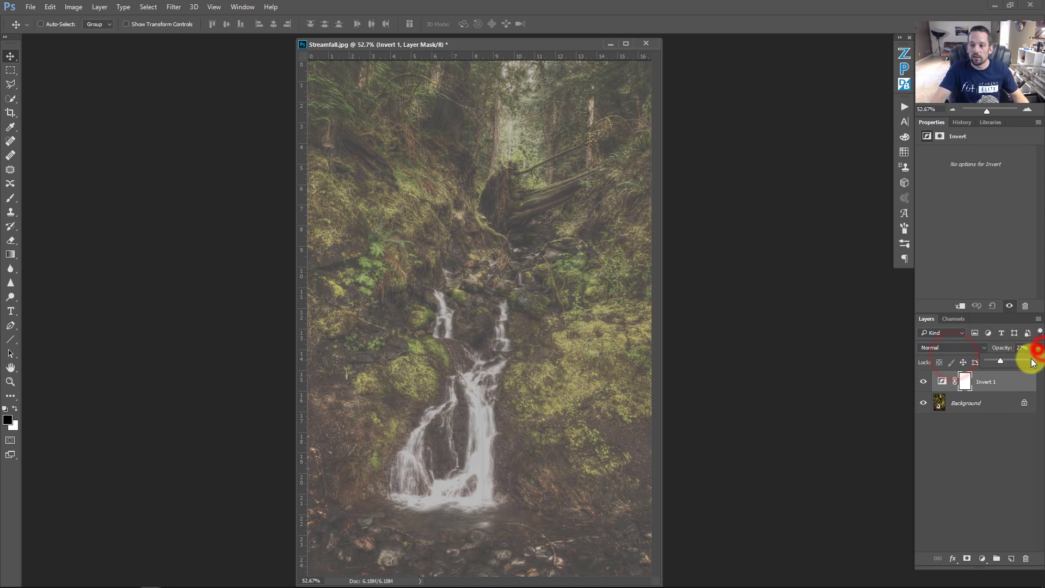
pyautogui.moveTo(1001, 358); pyautogui.dragTo(1036, 360)
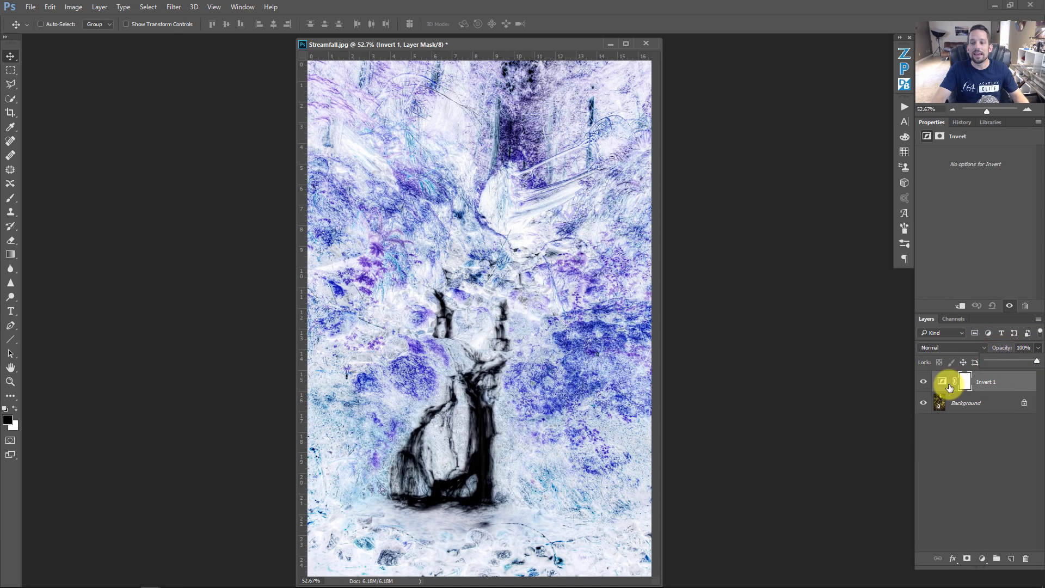
# Step: Set Invert 1 to Subtract blending and lower its opacity to about 38%
pyautogui.click(982, 349)
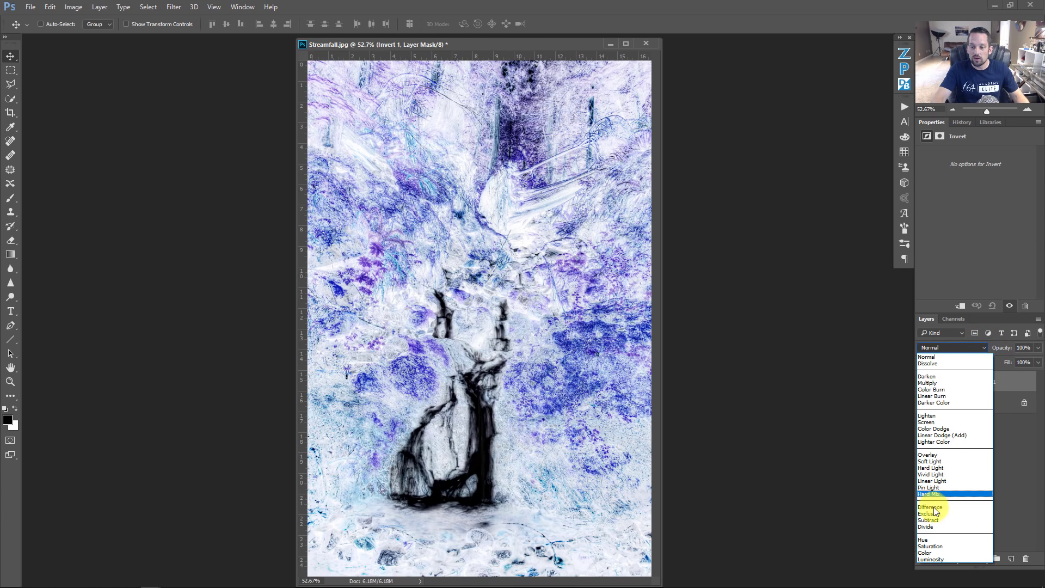
pyautogui.click(932, 520)
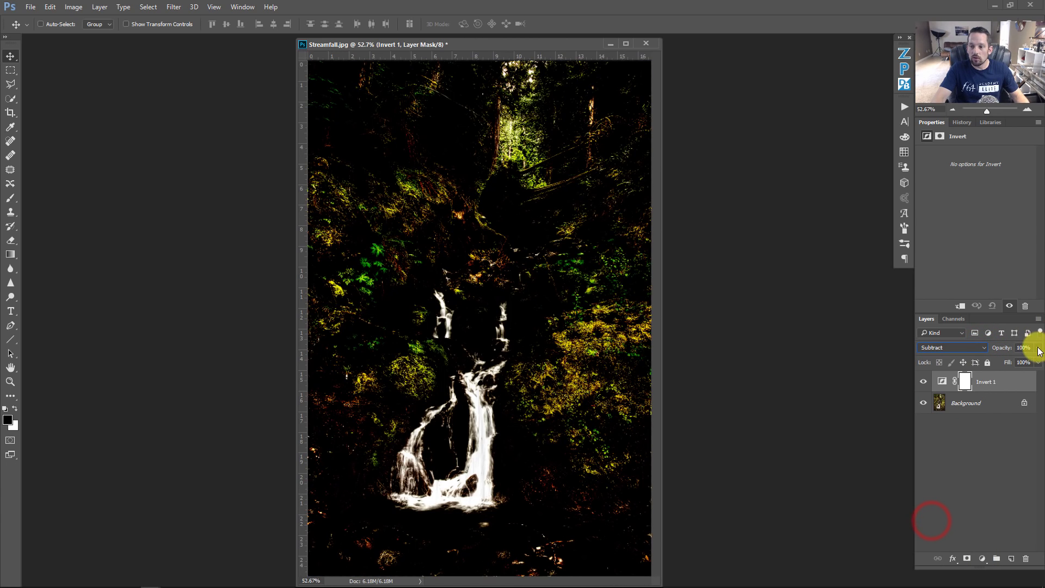
pyautogui.click(1038, 347)
pyautogui.moveTo(1037, 361); pyautogui.dragTo(1003, 359)
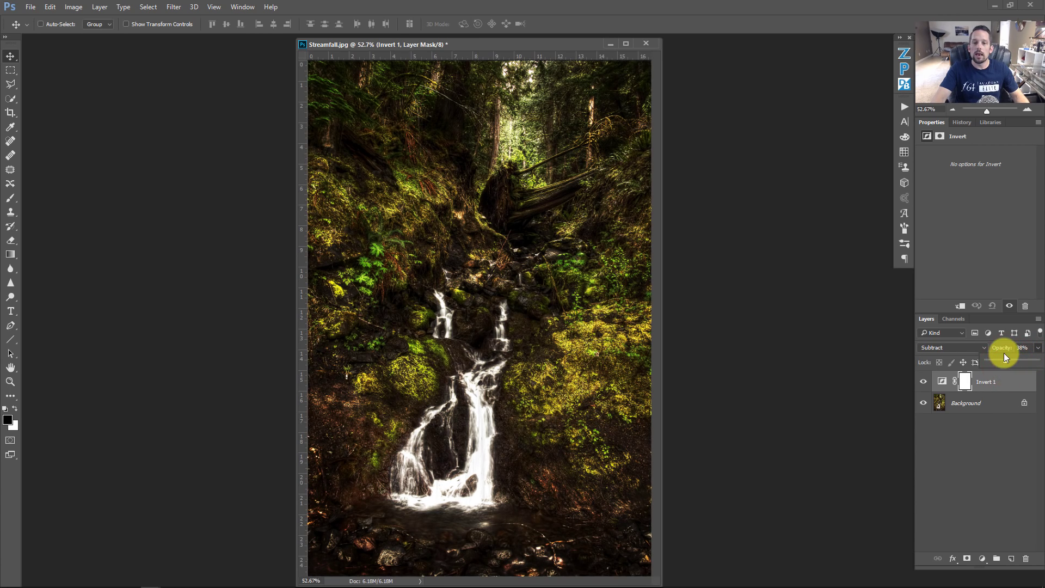
# Step: Hide Invert 1 and add a Hue/Saturation layer with Master saturation at +49
pyautogui.click(924, 381)
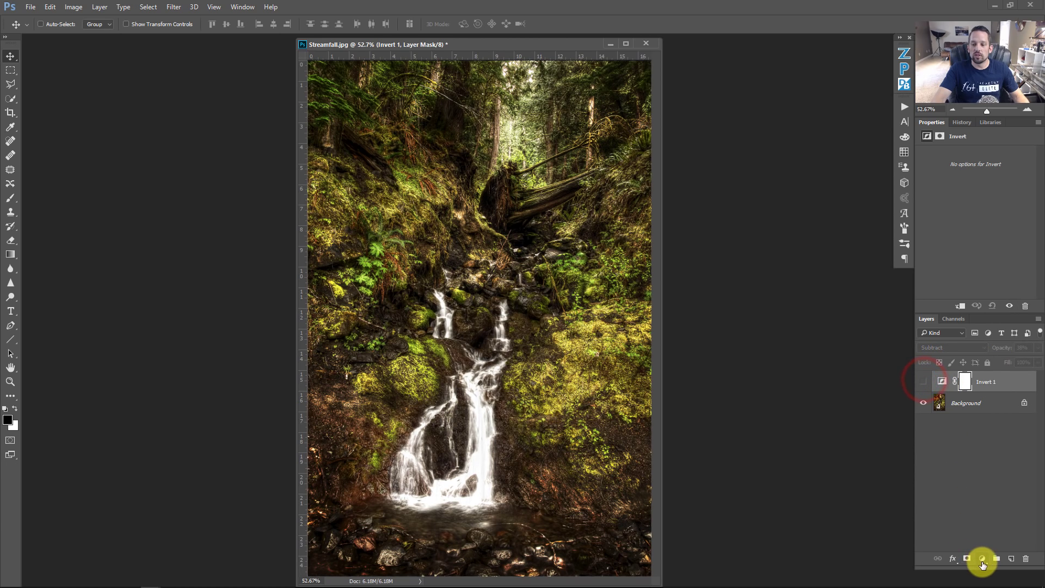
pyautogui.click(982, 559)
pyautogui.click(983, 431)
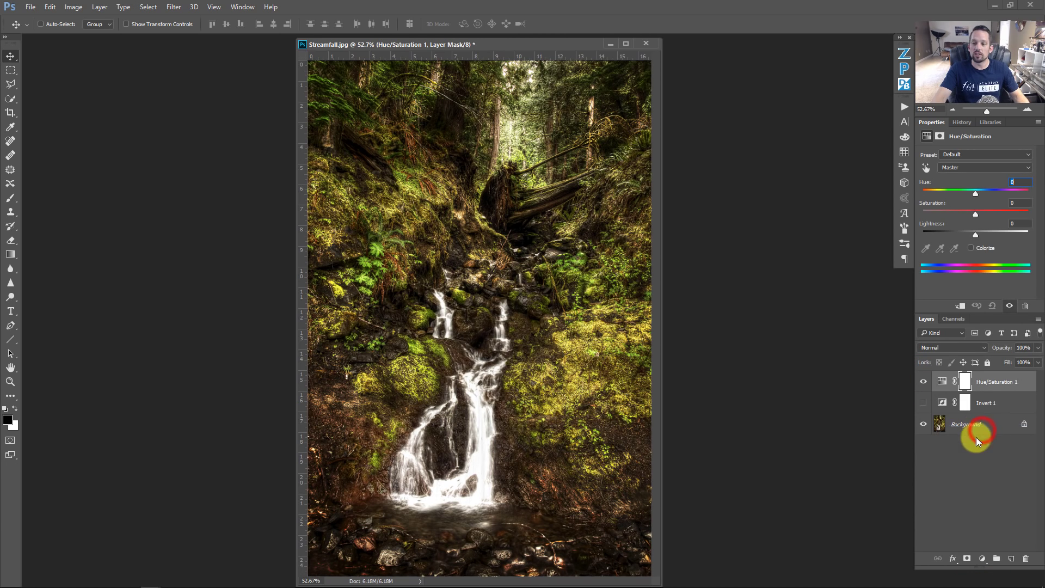
pyautogui.moveTo(978, 215); pyautogui.dragTo(1001, 210)
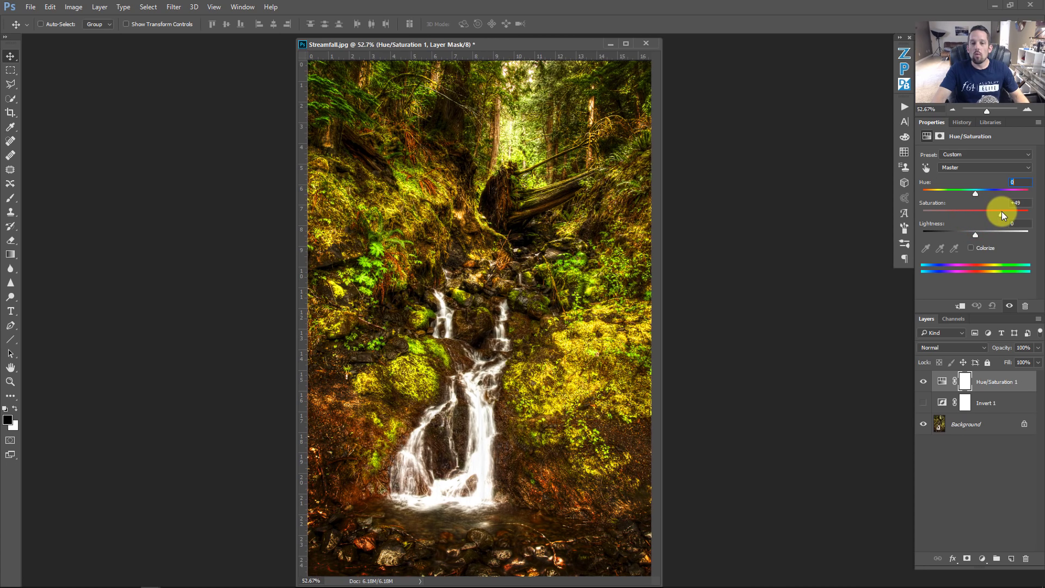
pyautogui.moveTo(997, 211); pyautogui.dragTo(1001, 209)
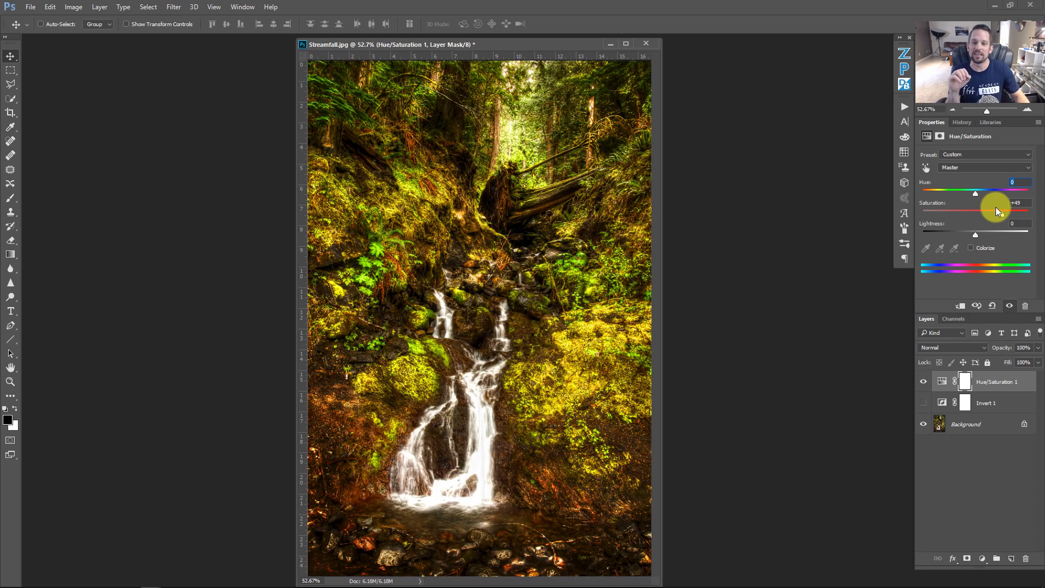
# Step: Minimize the Streamfall window and bring up Subtract Blend Mode Example.psd
pyautogui.click(610, 44)
pyautogui.click(150, 580)
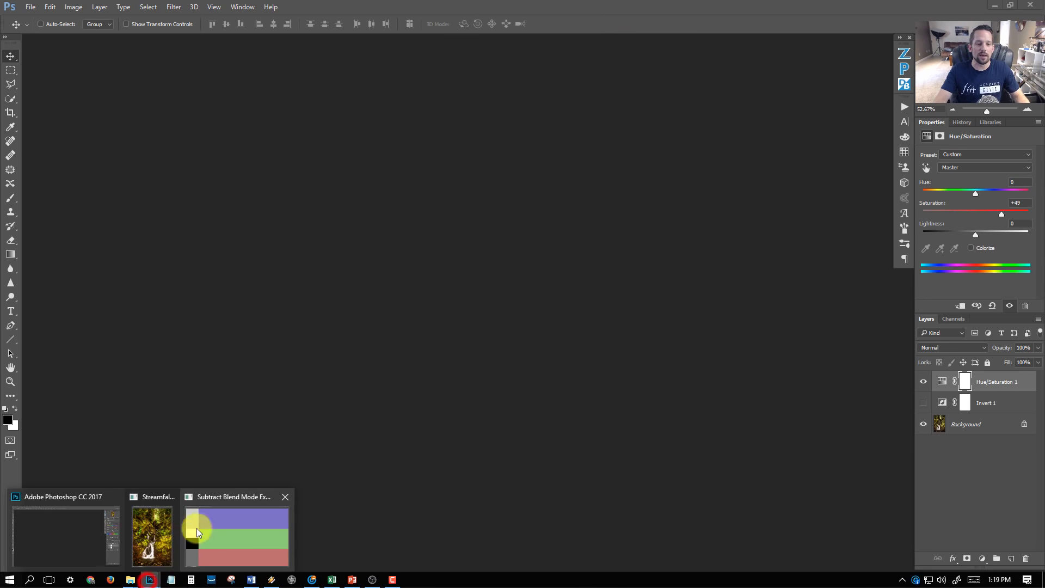
pyautogui.click(208, 504)
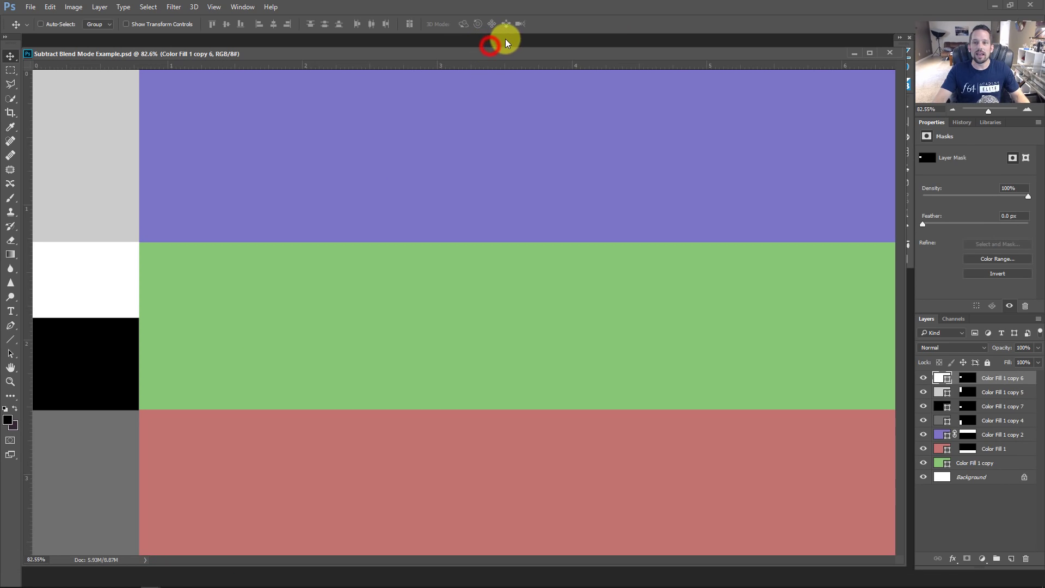
pyautogui.moveTo(499, 50); pyautogui.dragTo(503, 46)
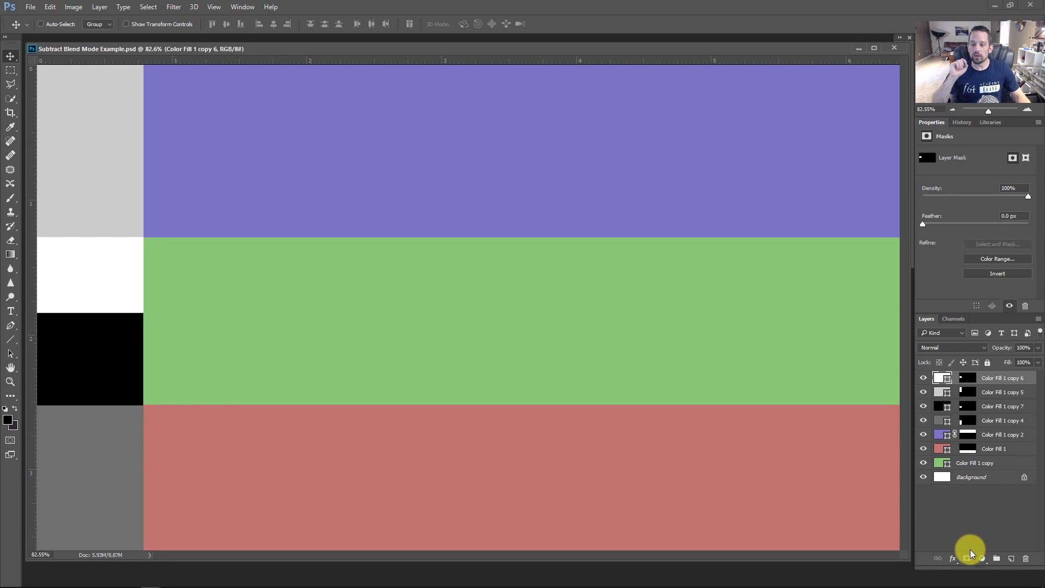
# Step: Add an Invert adjustment layer in Subtract mode over the colour bands, then hide it
pyautogui.click(982, 560)
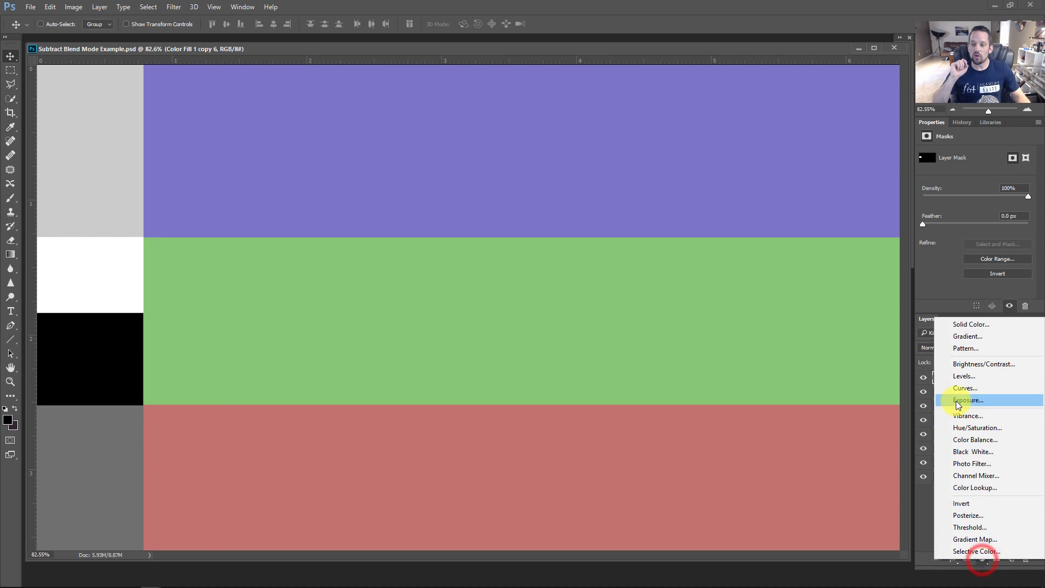
pyautogui.click(968, 502)
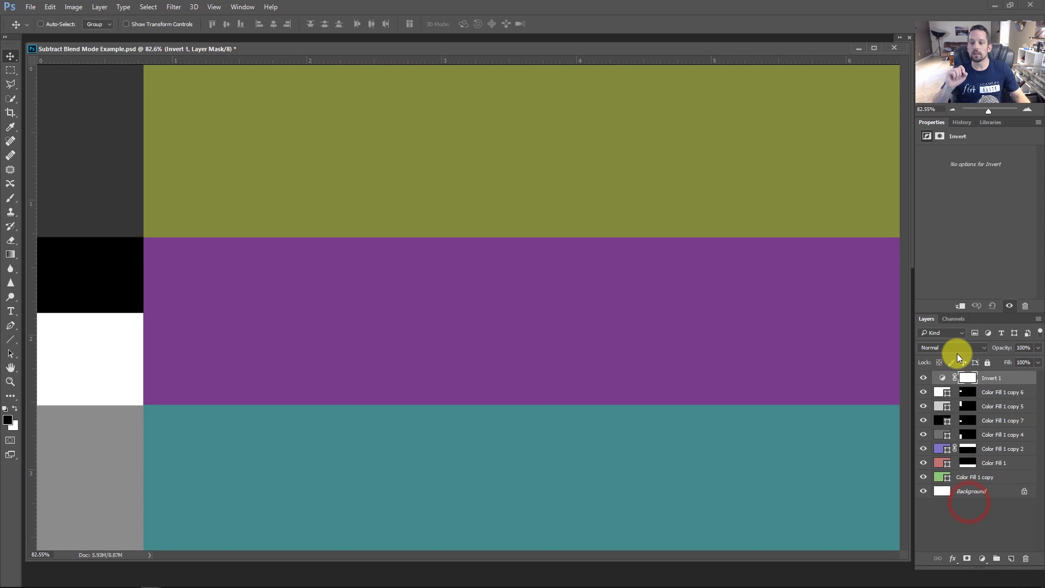
pyautogui.click(958, 349)
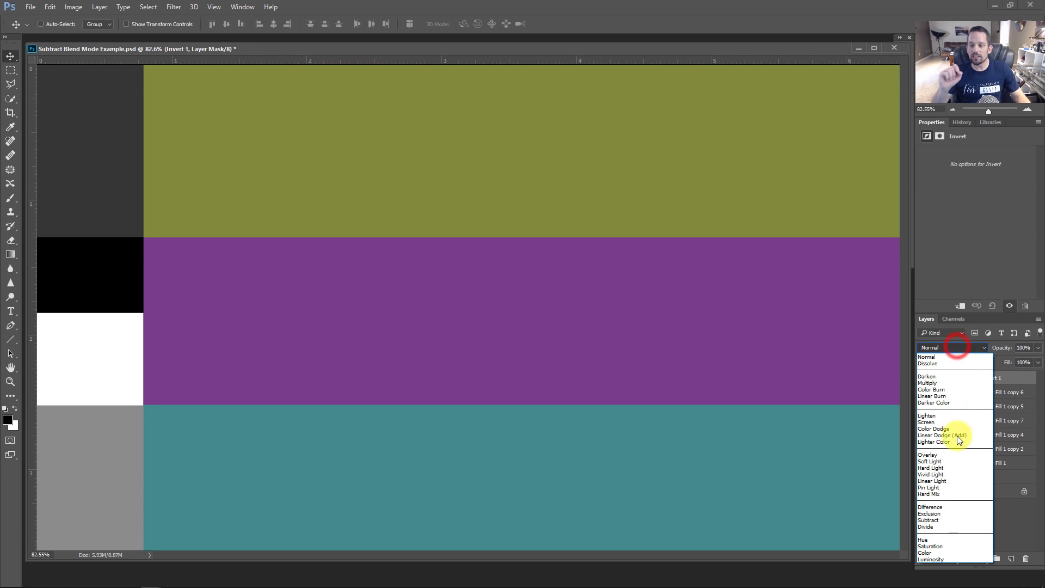
pyautogui.click(931, 520)
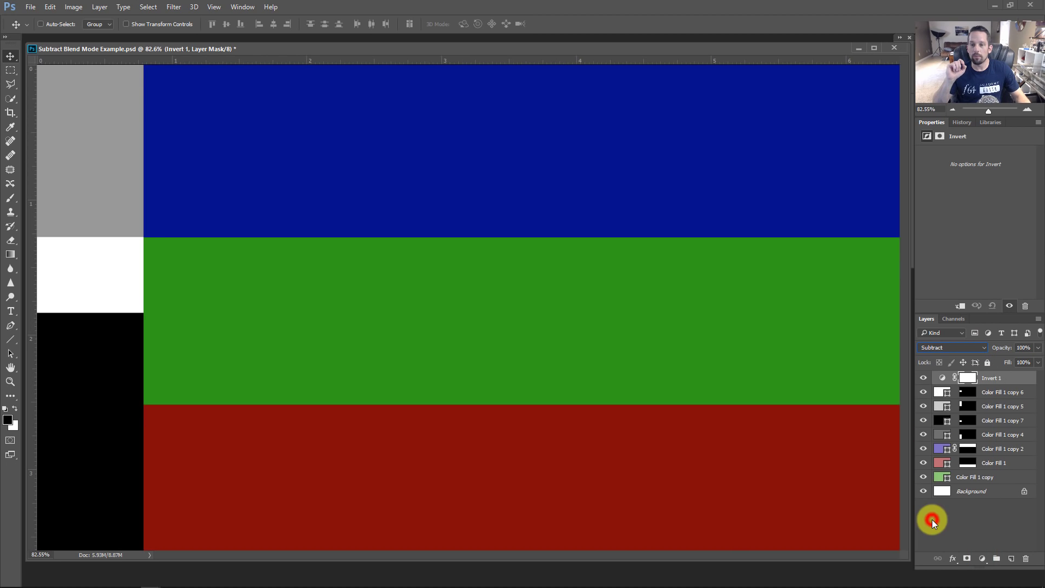
pyautogui.click(923, 379)
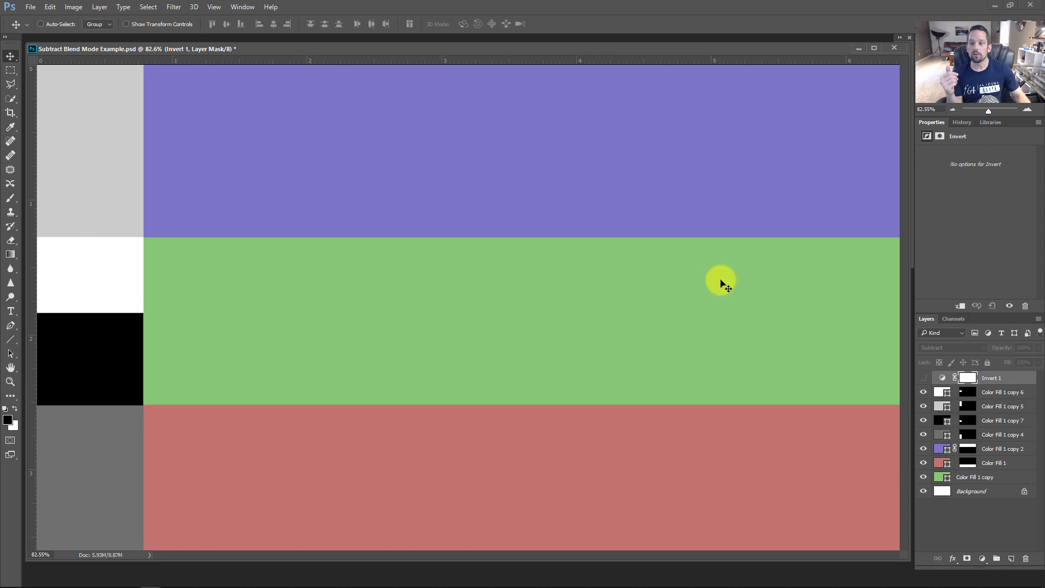
# Step: Check the purple band's fill colour, re-show and select Invert 1, and add an empty Layer 1 above it
pyautogui.doubleClick(942, 448)
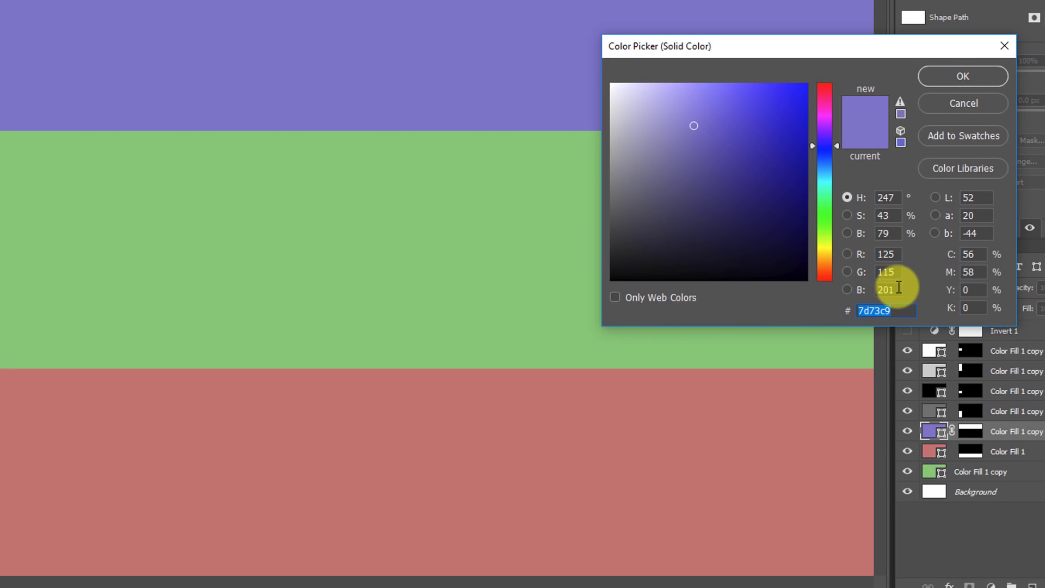
pyautogui.click(943, 76)
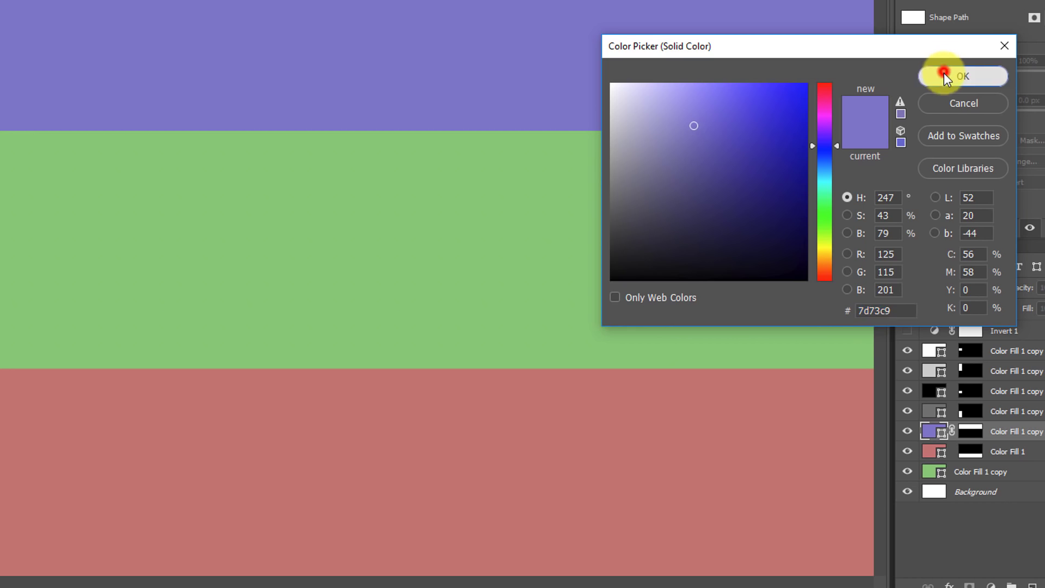
pyautogui.click(907, 330)
pyautogui.click(927, 333)
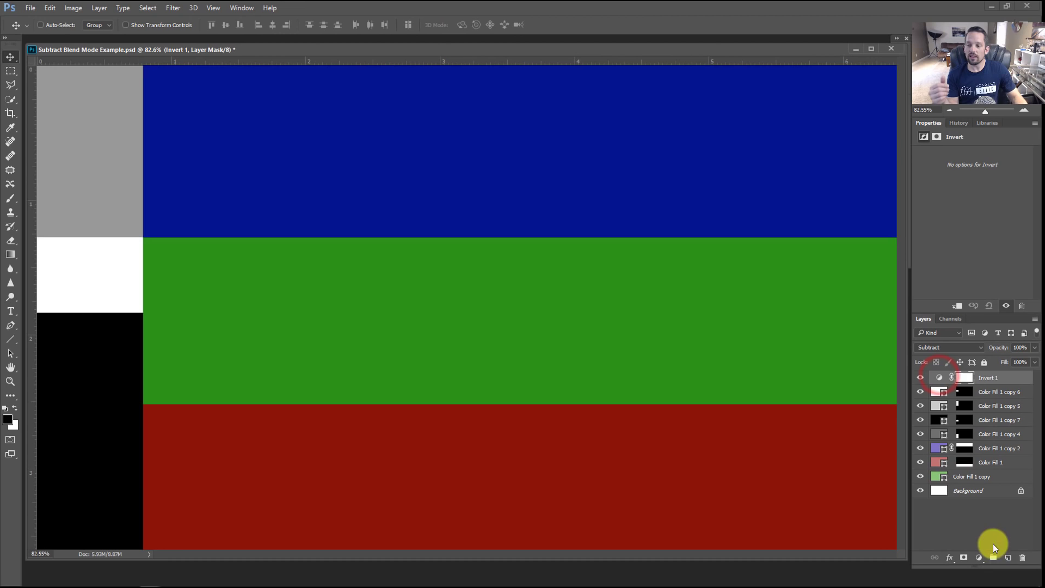
pyautogui.click(1007, 561)
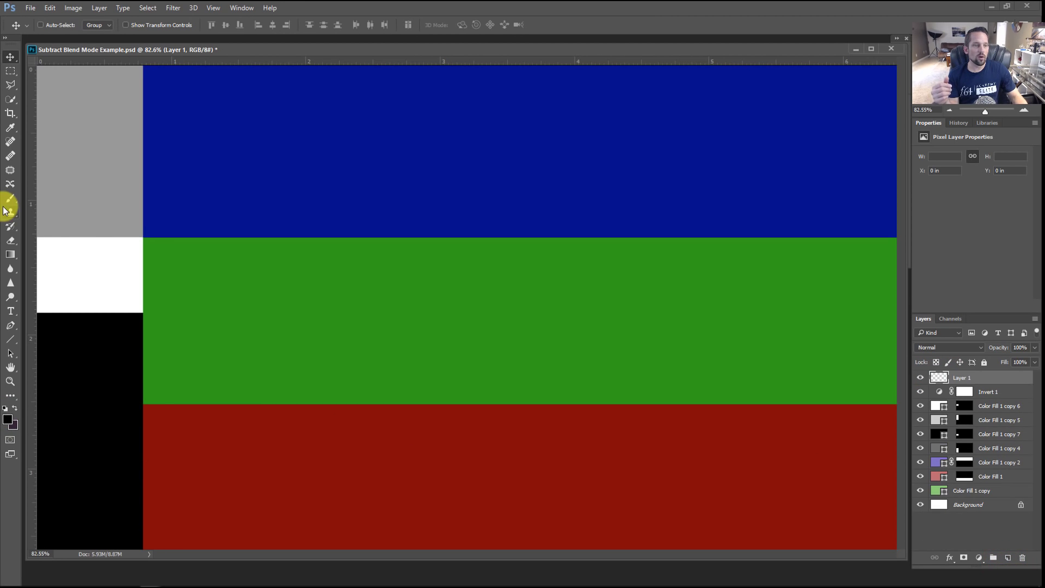
# Step: Sample the blended blue 000093 as foreground and compare it with the purple band's 7d73c9 fill
pyautogui.press('b')
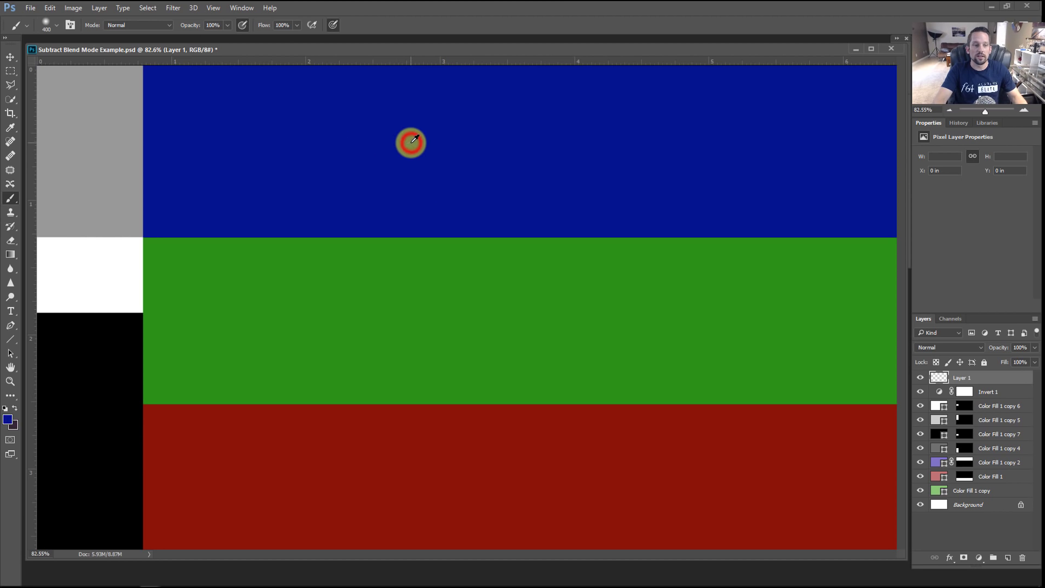
pyautogui.click(8, 419)
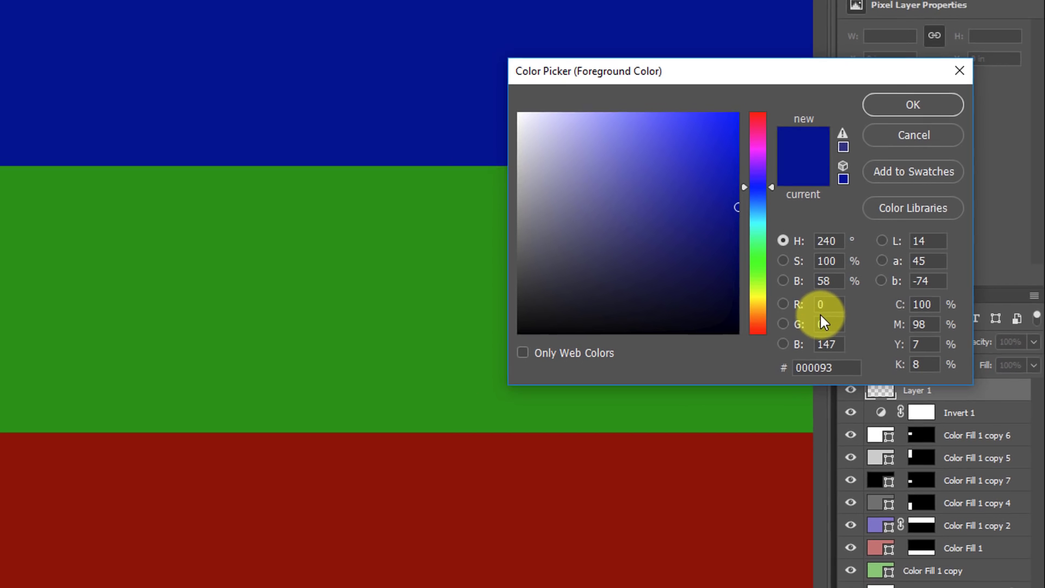
pyautogui.press('Escape')
pyautogui.doubleClick(880, 525)
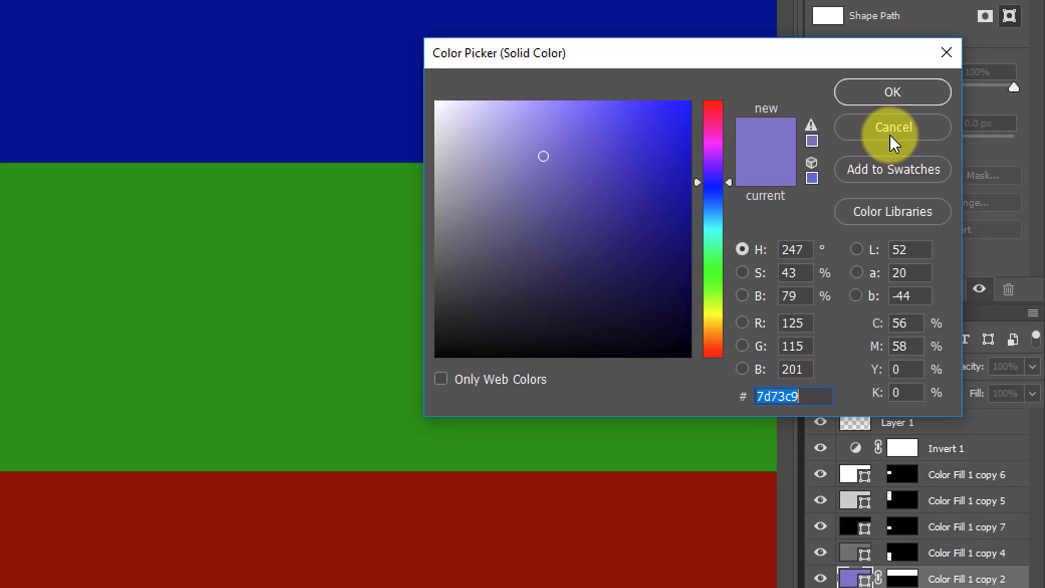
pyautogui.click(891, 133)
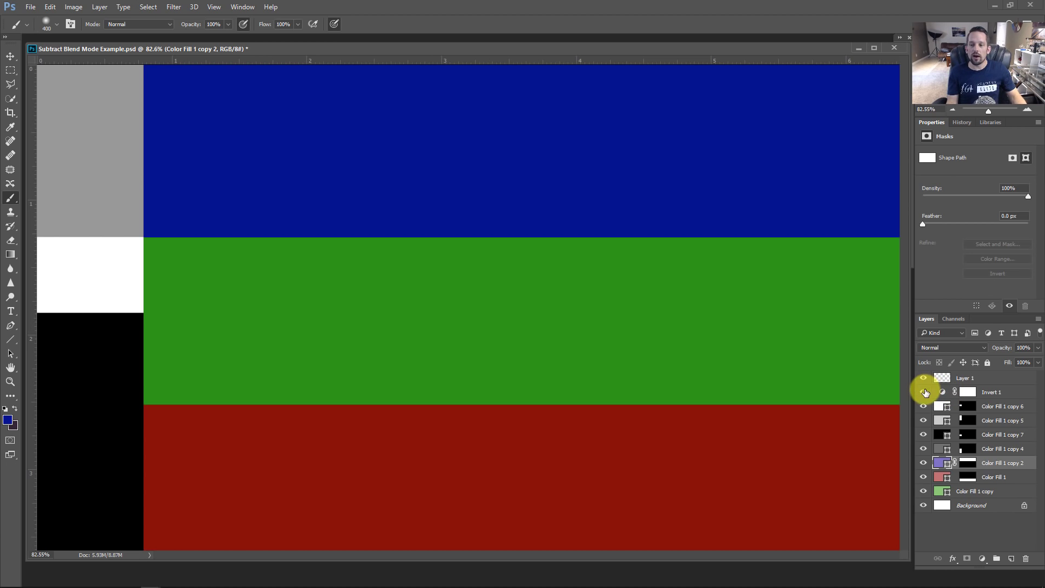
# Step: Toggle Invert 1 off and back on to compare the bands with and without Subtract
pyautogui.click(922, 392)
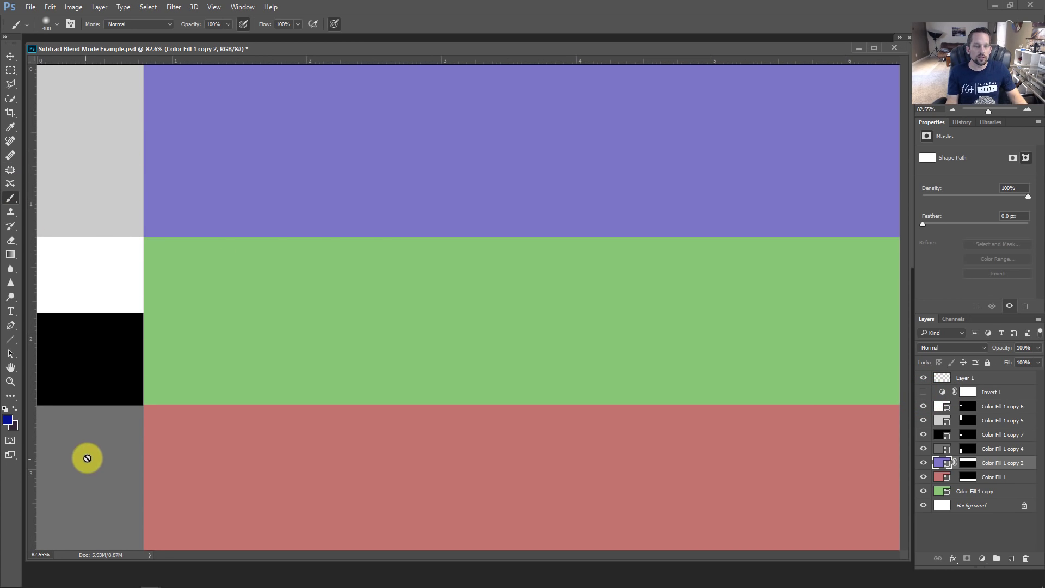
pyautogui.click(923, 392)
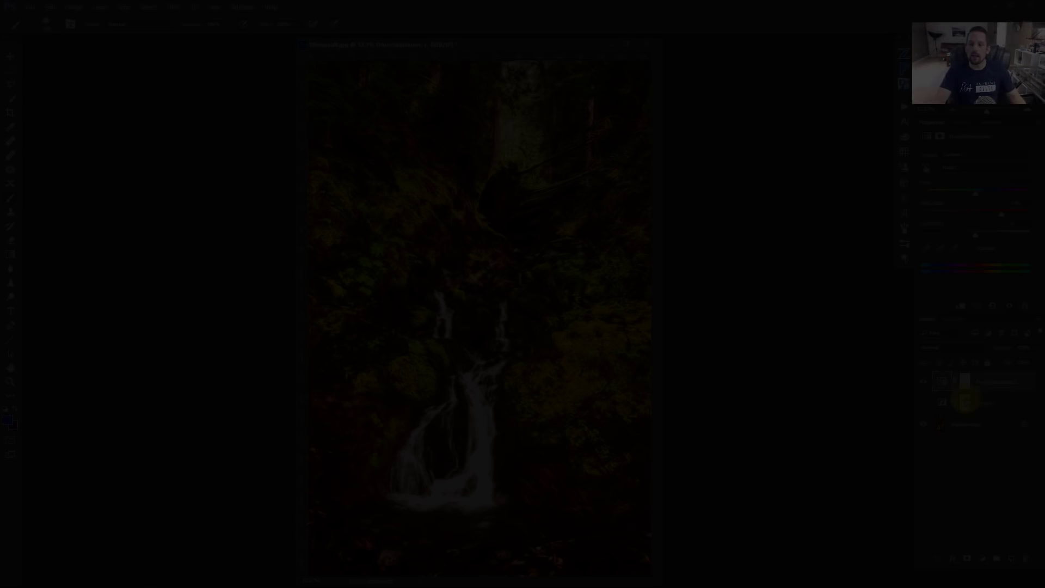
# Step: Dismiss the error message and select the Hue/Saturation 1 layer in the waterfall photo
pyautogui.click(989, 390)
pyautogui.click(675, 229)
pyautogui.click(960, 407)
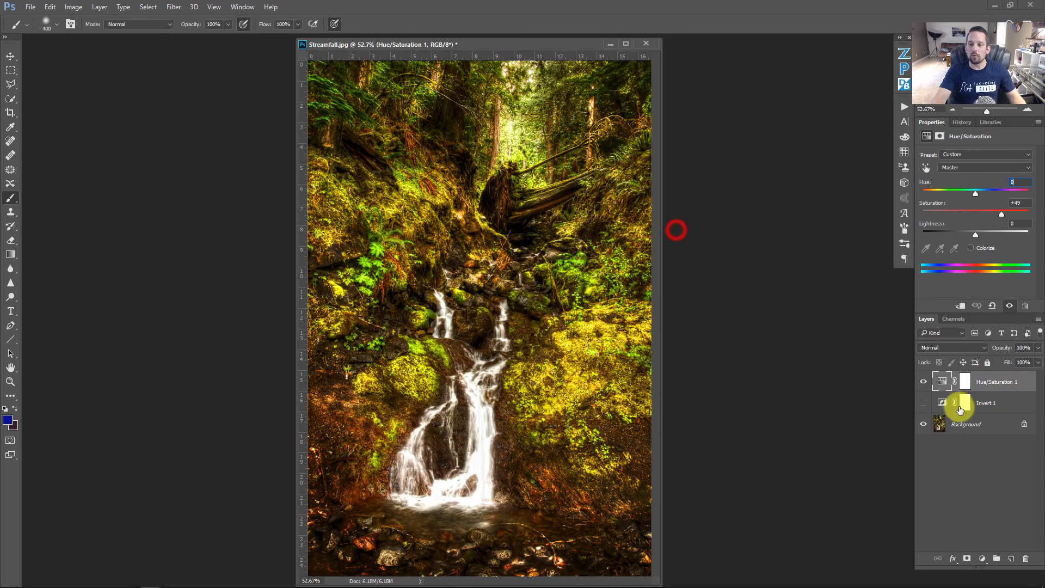
pyautogui.click(989, 381)
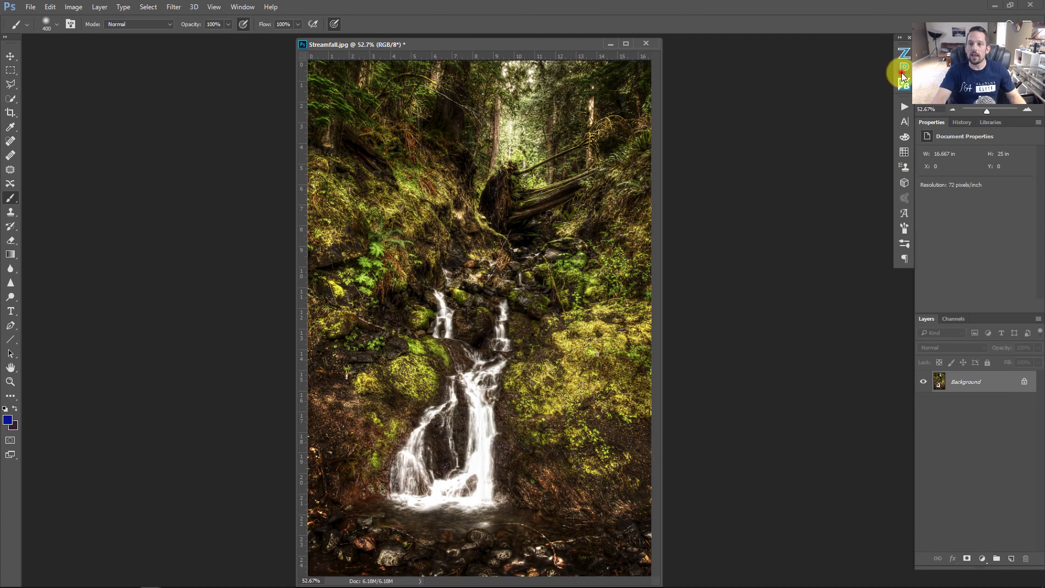
# Step: Add a Saturation Boost layer from the Palette Effects Color set
pyautogui.click(903, 69)
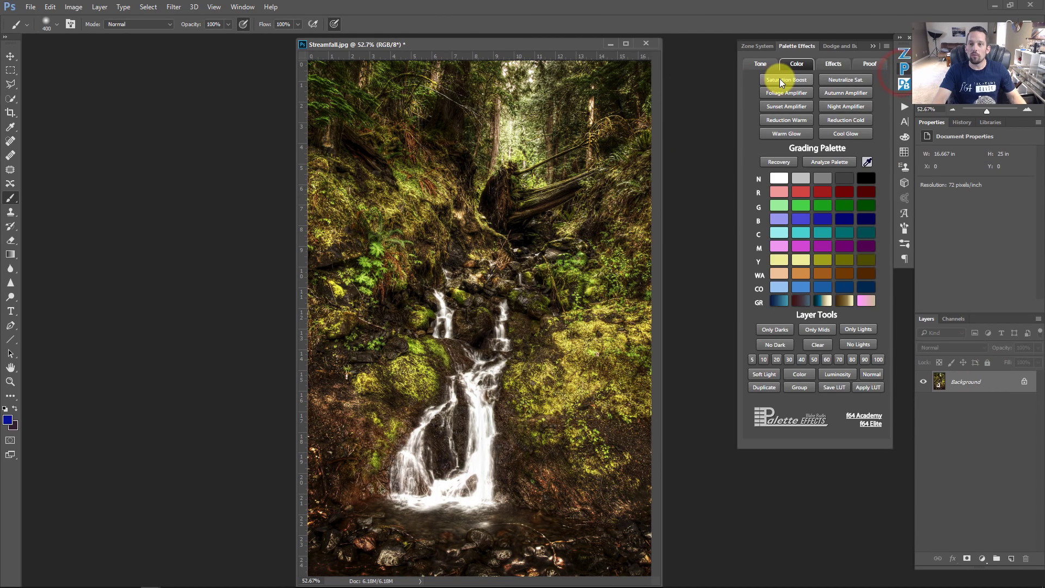
pyautogui.click(780, 63)
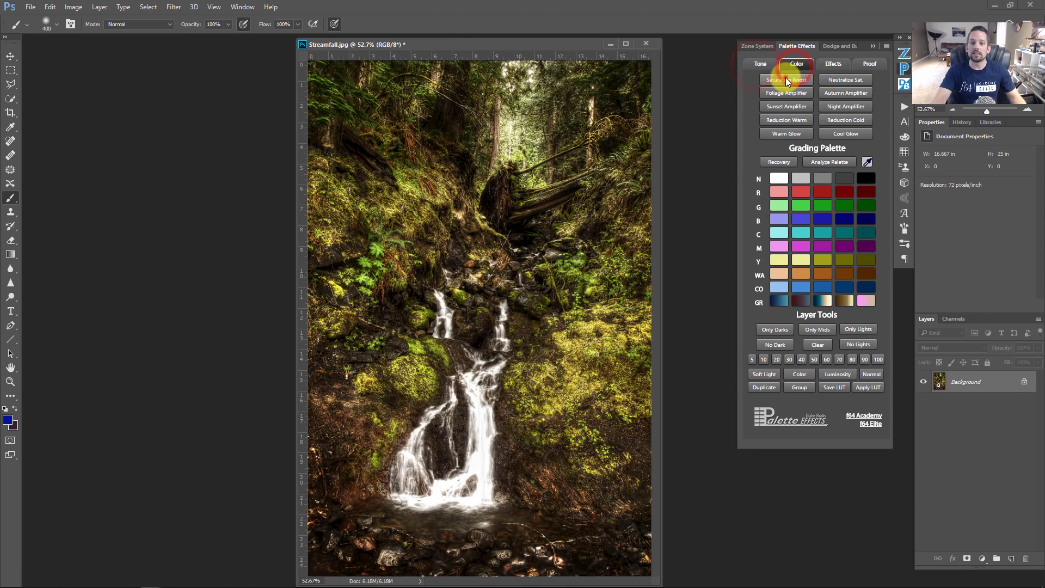
pyautogui.click(787, 81)
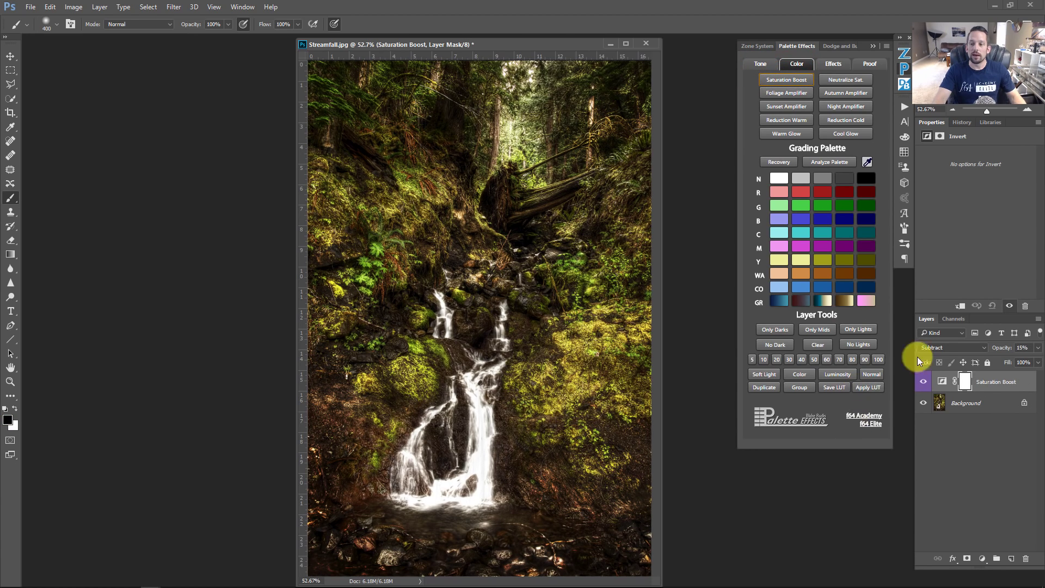
# Step: Try Saturation Boost opacities of 50, 40, 30, 20, 5 and 10%, settling on 30%
pyautogui.click(814, 360)
pyautogui.click(802, 360)
pyautogui.click(788, 360)
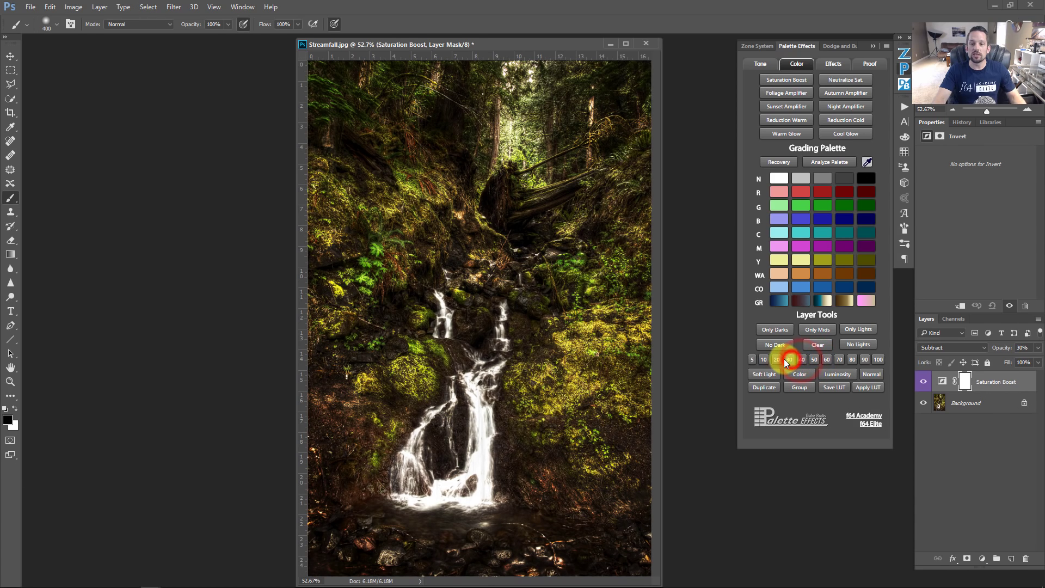
pyautogui.click(780, 360)
pyautogui.click(752, 359)
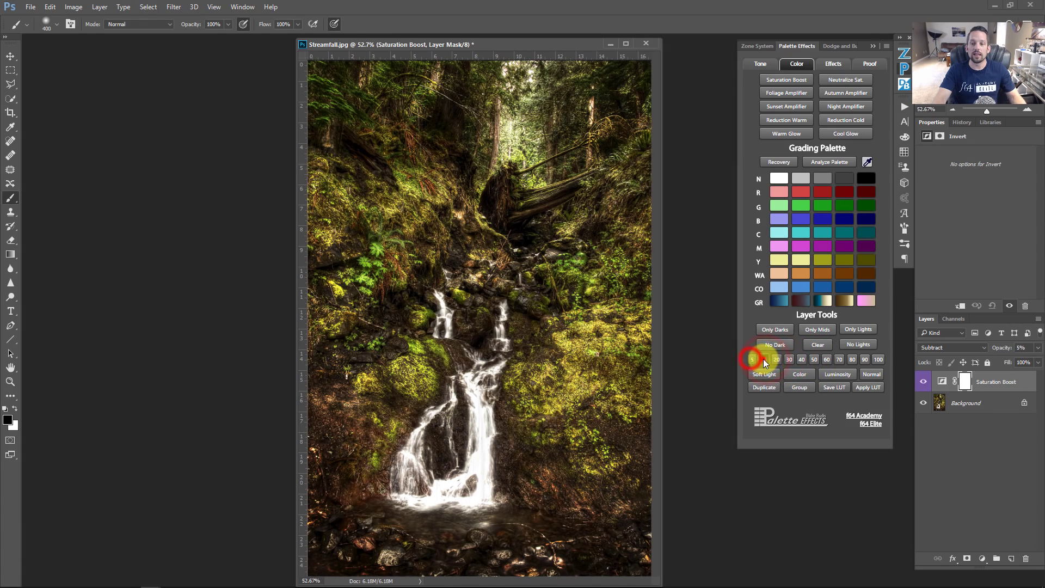
pyautogui.click(764, 360)
pyautogui.click(788, 360)
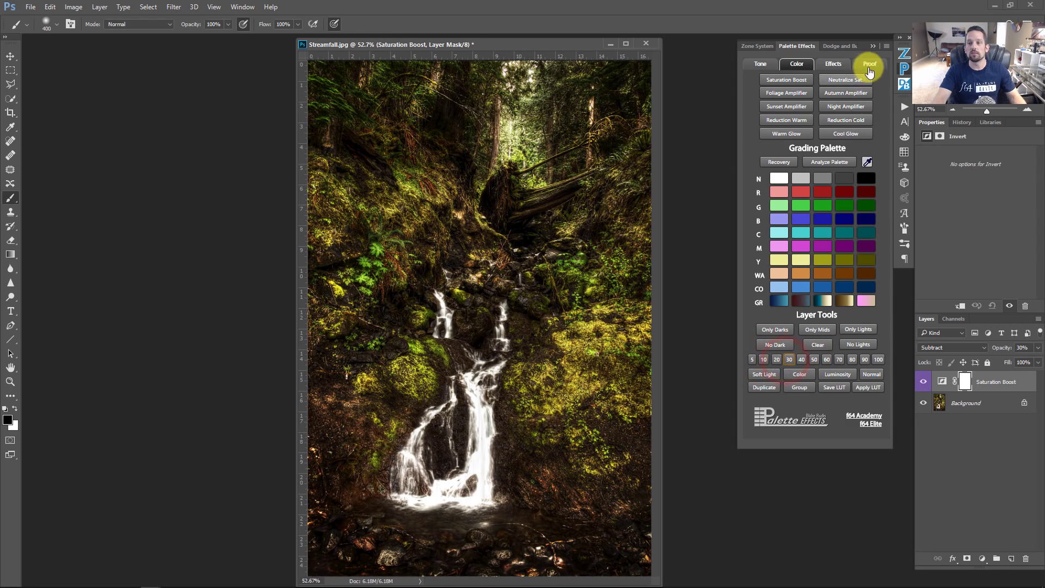
pyautogui.click(872, 46)
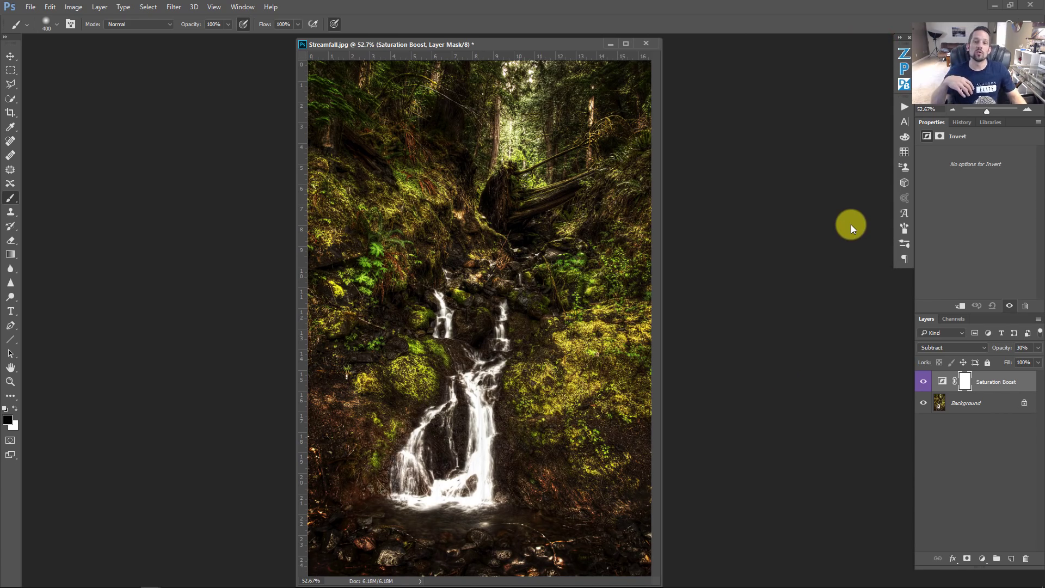